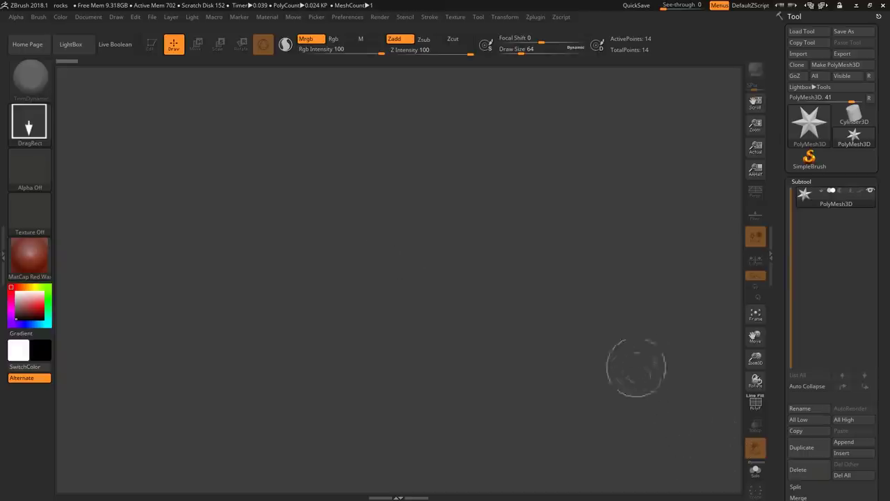
- Initialize the PolyMesh3D star tool as a QCube
drag(784, 232, 781, 216)
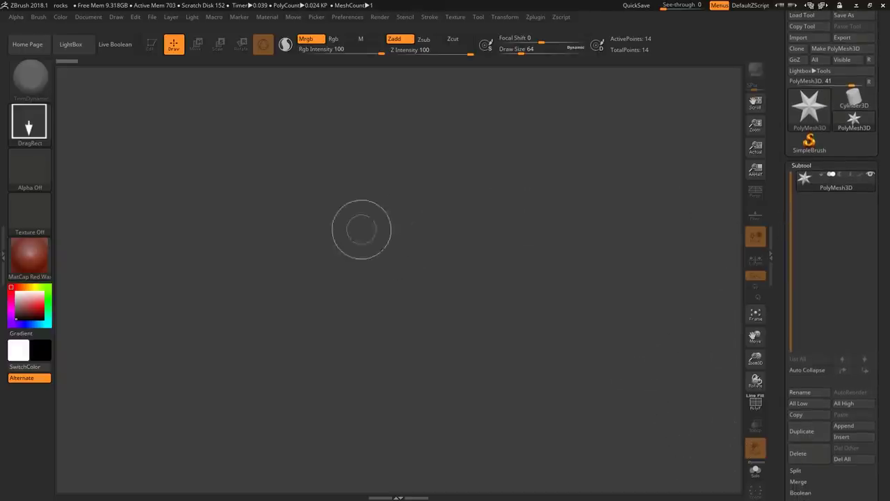
click(853, 121)
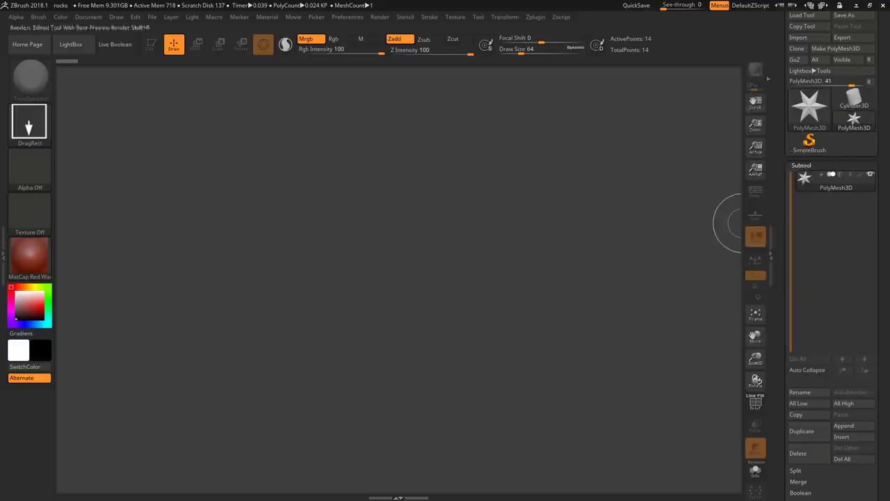
drag(779, 277, 787, 177)
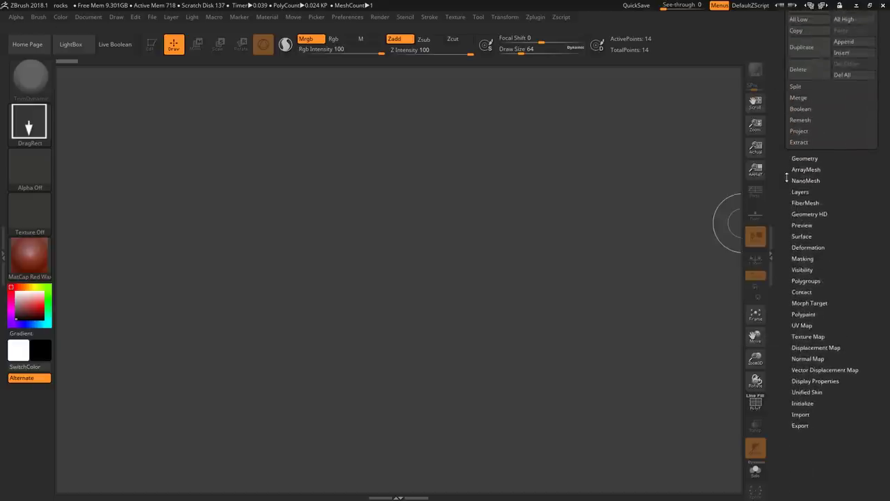
scroll(831, 397, down, 2)
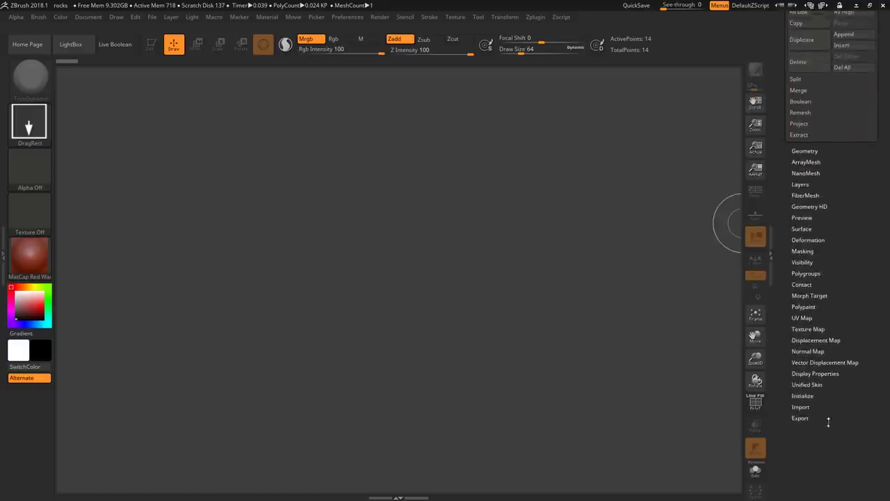
click(807, 389)
drag(823, 345, 811, 480)
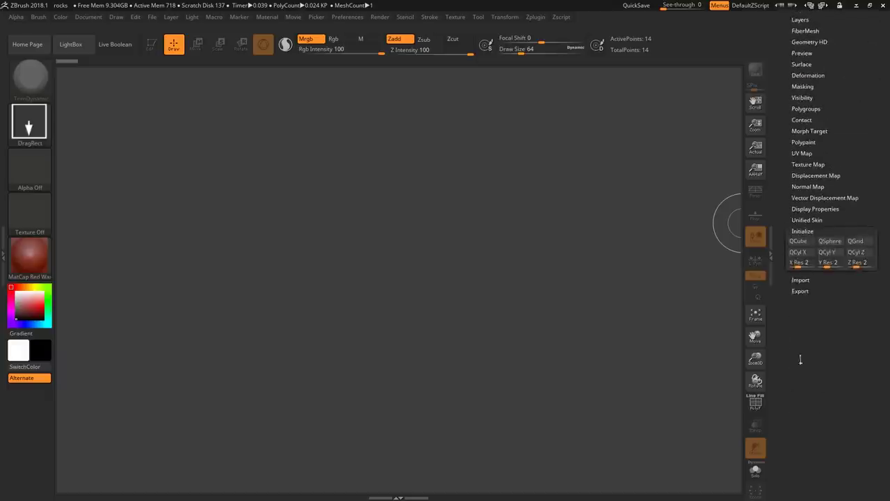
click(801, 245)
- Draw the cube on the canvas, enter Edit mode, swap the active colours and display its polyframe
drag(409, 249, 437, 443)
key(t)
key(v)
drag(484, 290, 414, 323)
key(shift+f)
drag(487, 341, 592, 327)
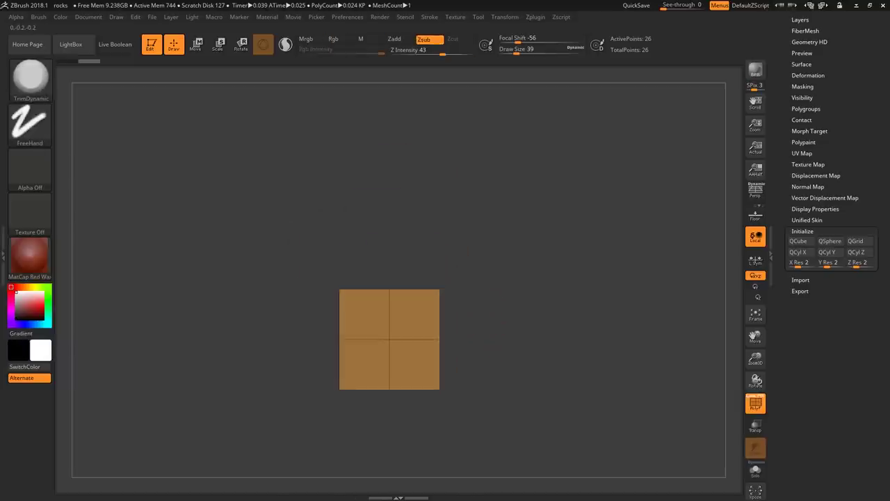
- Show the cube's subtool list and switch to the ClayBuildup brush
drag(789, 189, 782, 268)
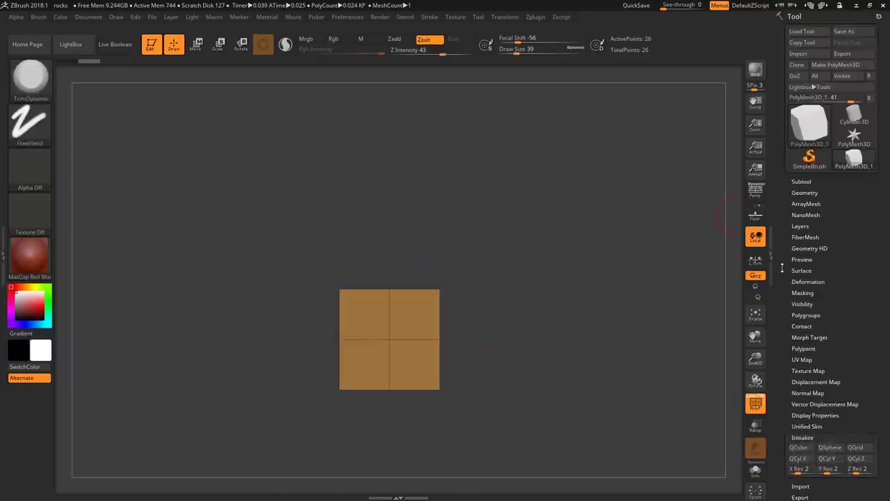
click(801, 182)
drag(484, 322, 471, 340)
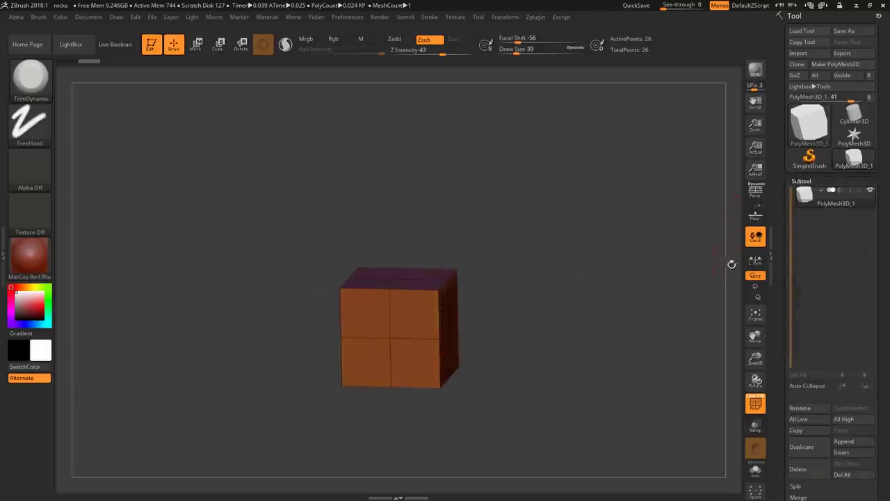
drag(780, 272, 785, 241)
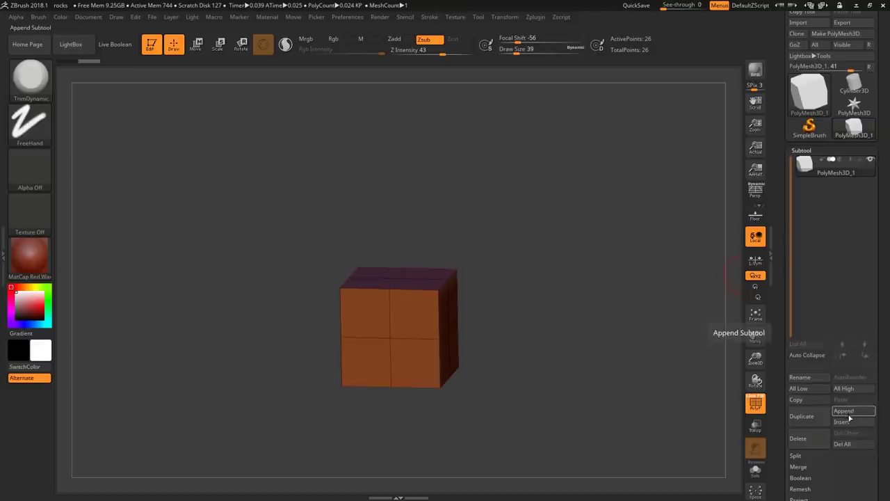
alt+drag(572, 348, 550, 390)
key(b)
key(c)
key(b)
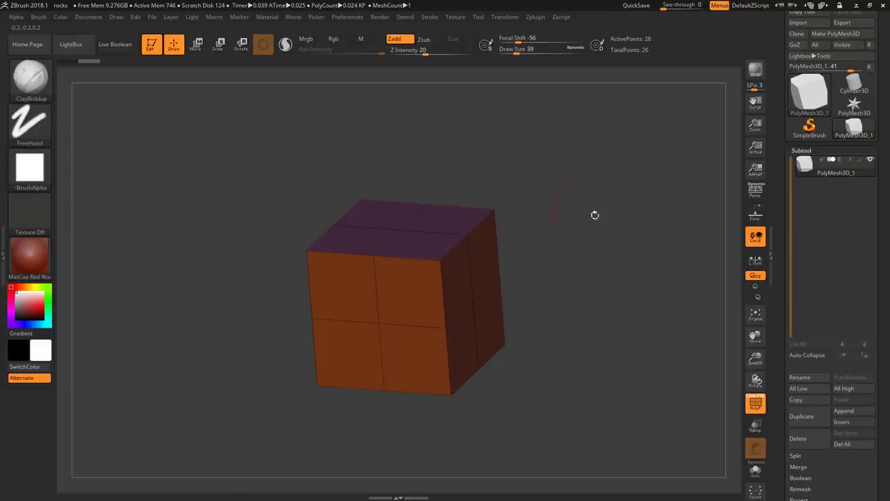
- Convert the cube to a DynaMesh at resolution 128
scroll(786, 301, down, 3)
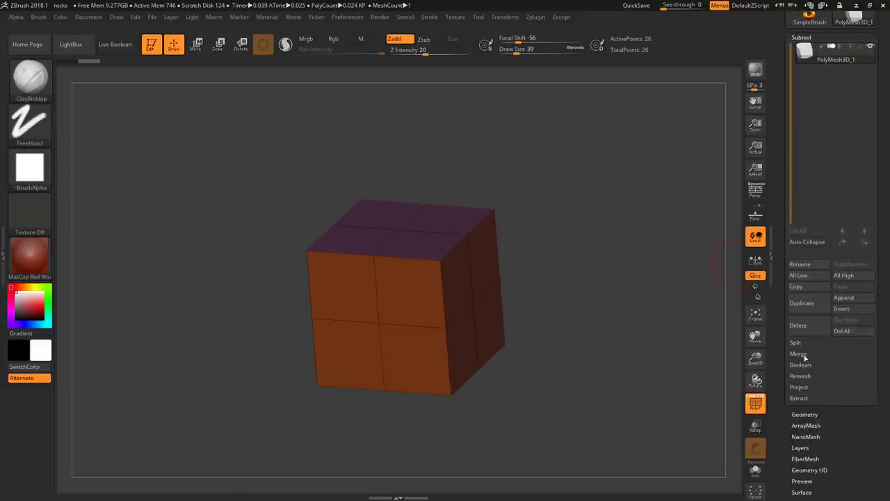
click(803, 414)
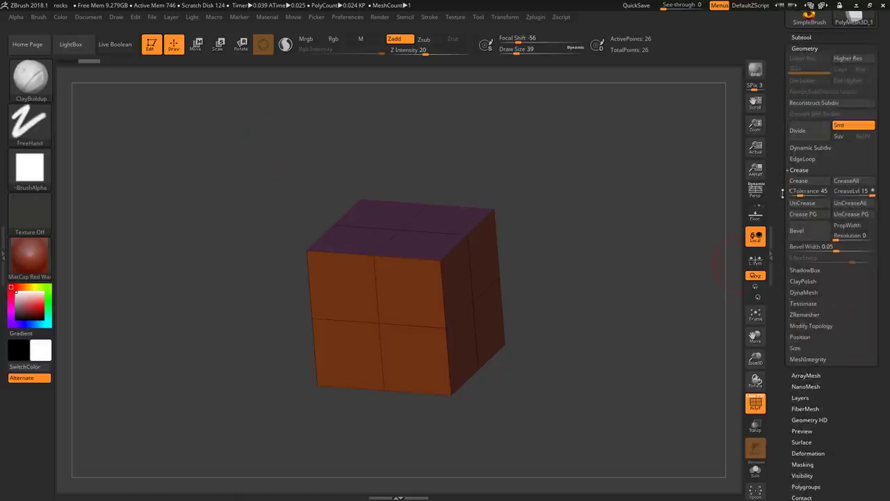
click(804, 294)
click(804, 220)
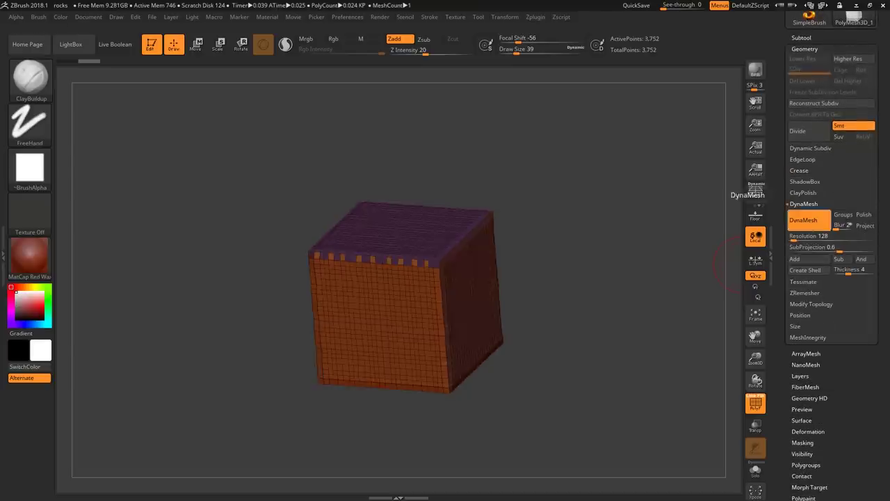
- Bevel the cube's near upper corner and its adjoining edges with the TrimDynamic brush
key(b)
key(t)
key(d)
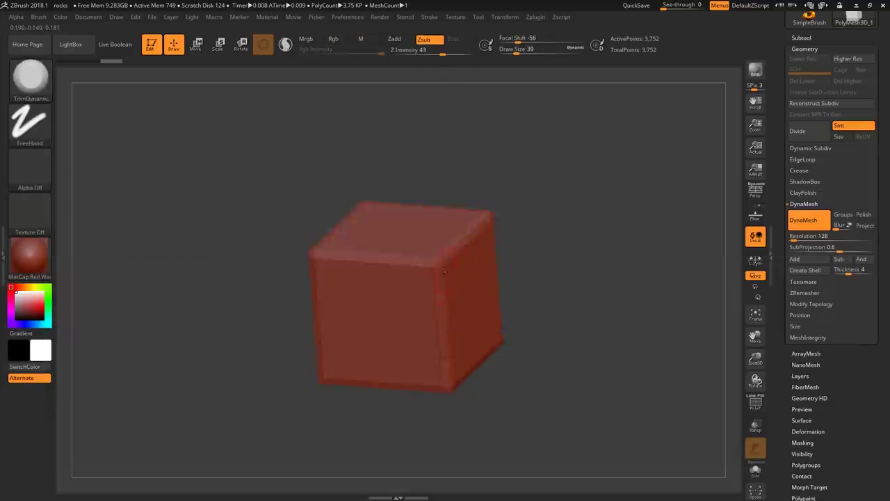
right_drag(444, 272, 442, 286)
key(bracketright)
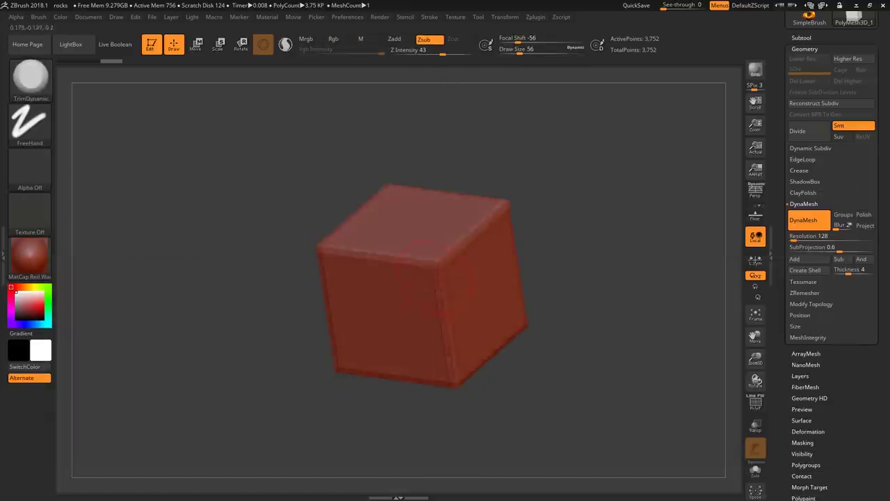
mouse_move(444, 304)
mouse_down()
mouse_move(434, 264)
mouse_move(485, 226)
mouse_up()
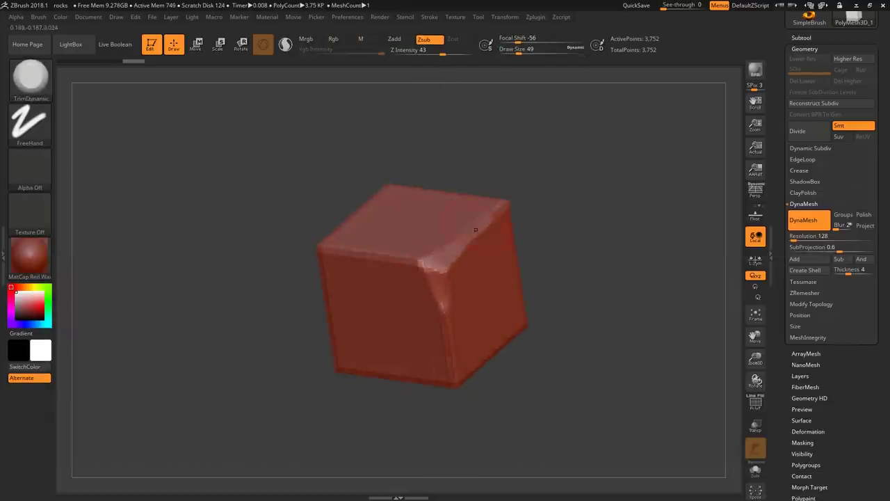
right_drag(481, 228, 462, 246)
key(s)
drag(463, 248, 460, 247)
mouse_move(503, 206)
mouse_down()
mouse_move(425, 272)
mouse_move(362, 254)
mouse_up()
- Trim the remaining edges and corners around the cube's upper face with TrimDynamic
right_drag(447, 306, 535, 348)
right_drag(417, 306, 390, 278)
mouse_move(384, 290)
mouse_down()
mouse_move(345, 192)
mouse_move(384, 292)
mouse_move(350, 359)
mouse_up()
mouse_move(372, 202)
alt+right_down()
mouse_move(361, 276)
mouse_move(351, 216)
alt+right_up()
drag(330, 260, 412, 199)
right_drag(410, 223, 348, 244)
drag(422, 188, 425, 197)
right_drag(473, 216, 432, 220)
drag(445, 223, 465, 248)
right_drag(556, 167, 500, 164)
alt+right_drag(499, 164, 492, 268)
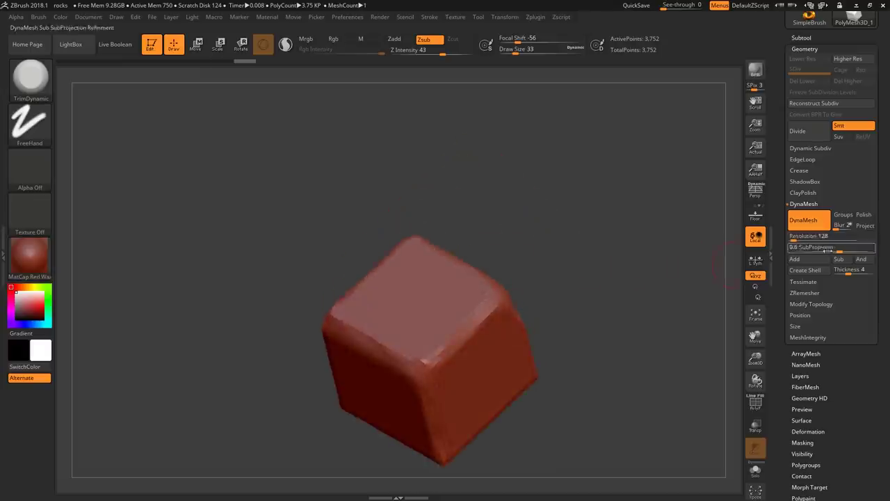
- Set the DynaMesh resolution to 512 and remesh the block
click(824, 238)
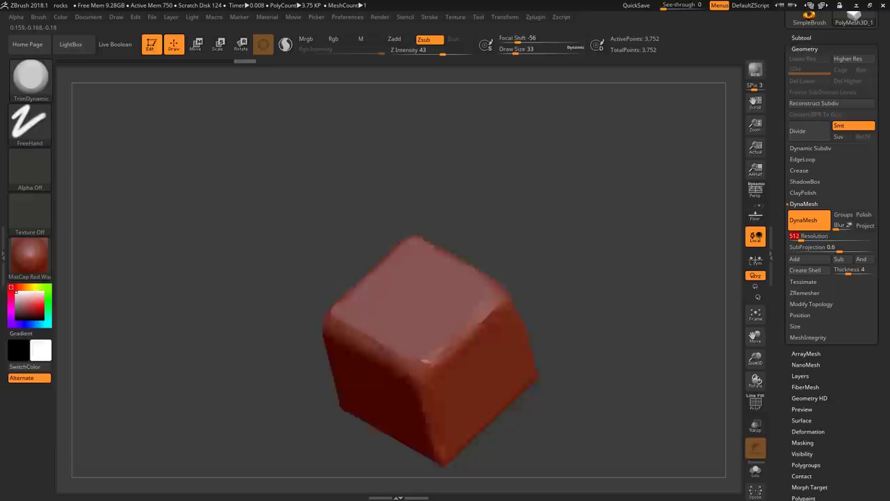
key(Return)
right_drag(685, 240, 643, 237)
ctrl+drag(642, 237, 671, 268)
- Trim the remeshed block's upper corners and carve an uneven chip into one edge with TrimDynamic
right_drag(626, 237, 598, 209)
key(s)
mouse_move(476, 299)
mouse_down()
mouse_move(460, 307)
mouse_move(463, 293)
mouse_move(470, 308)
mouse_move(493, 287)
mouse_up()
right_drag(493, 287, 543, 268)
mouse_move(523, 265)
mouse_down()
mouse_move(539, 259)
mouse_move(641, 334)
mouse_up()
right_drag(567, 243, 550, 270)
drag(533, 256, 547, 241)
mouse_move(547, 241)
right_down()
mouse_move(557, 285)
mouse_move(532, 251)
right_up()
alt+right_drag(467, 239, 494, 285)
right_drag(495, 285, 556, 282)
key(s)
mouse_move(395, 246)
mouse_down()
mouse_move(403, 246)
mouse_move(411, 184)
mouse_up()
- Flatten the block's remaining upper edges and corners from the other sides with TrimDynamic
right_drag(435, 143, 423, 186)
key(s)
drag(401, 187, 395, 186)
drag(392, 173, 373, 153)
right_drag(407, 215, 339, 217)
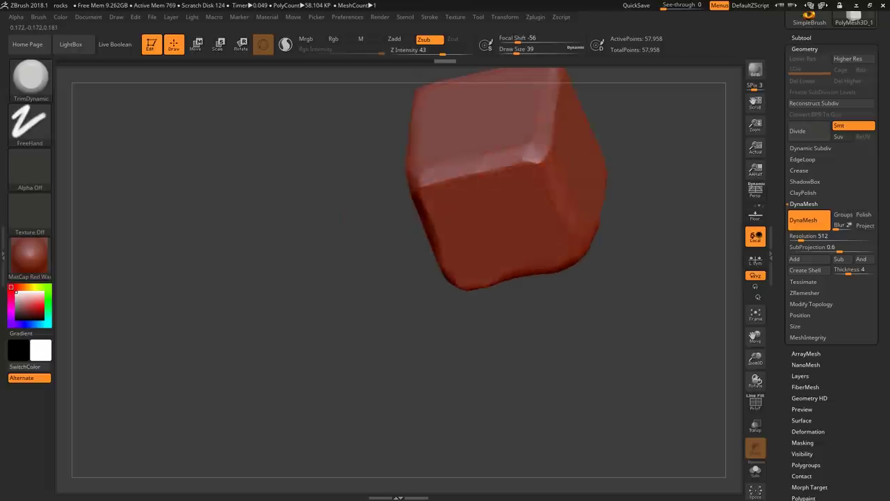
drag(527, 158, 538, 161)
right_drag(550, 163, 557, 216)
mouse_move(565, 226)
mouse_down()
mouse_move(570, 240)
mouse_move(442, 254)
mouse_move(446, 273)
mouse_up()
right_drag(449, 292, 511, 274)
right_drag(487, 209, 474, 306)
drag(366, 219, 381, 227)
alt+right_drag(413, 292, 416, 277)
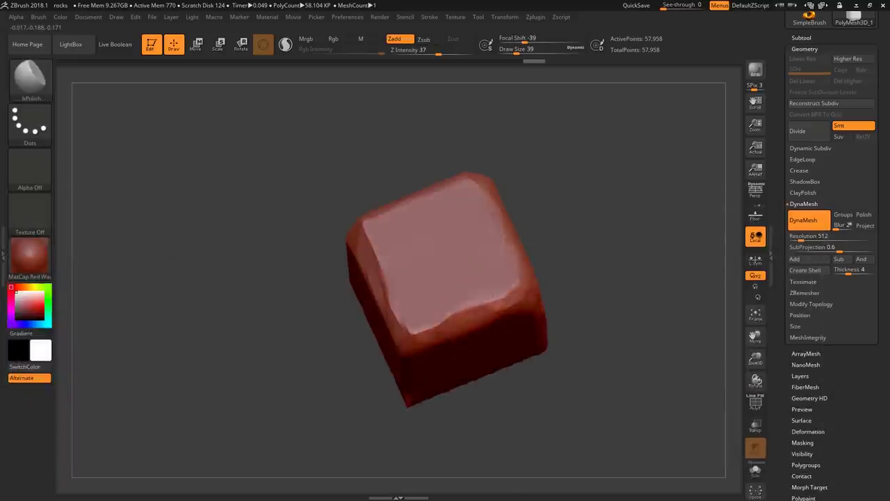
- Polish small flat chips into the corner and edge of the trimmed face with hPolish at draw size 20
key(s)
key(s)
drag(503, 297, 519, 284)
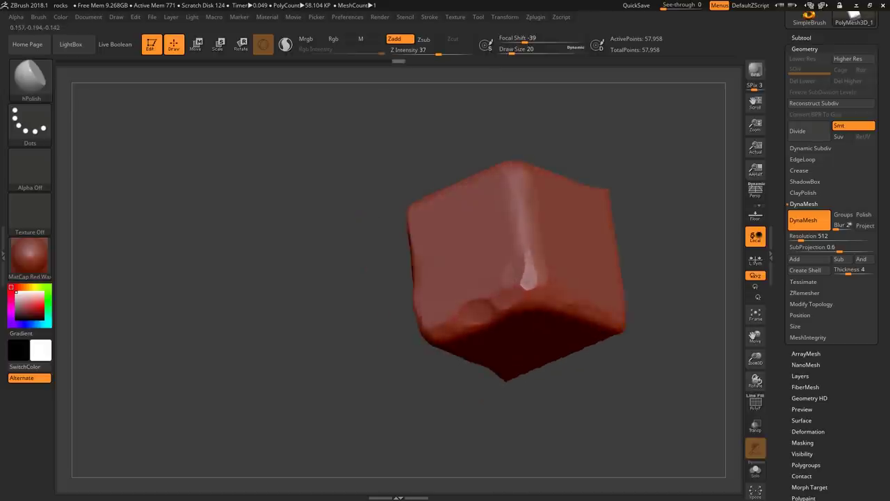
drag(334, 278, 410, 306)
right_drag(464, 198, 469, 251)
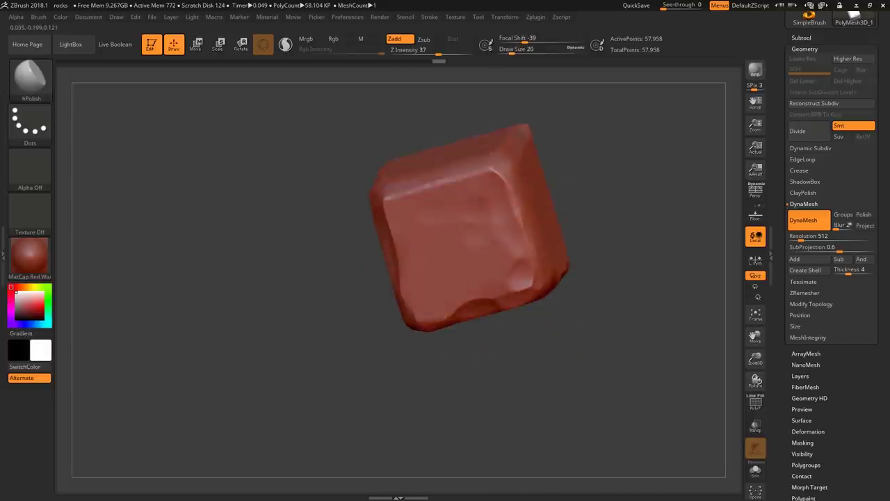
right_drag(454, 299, 455, 265)
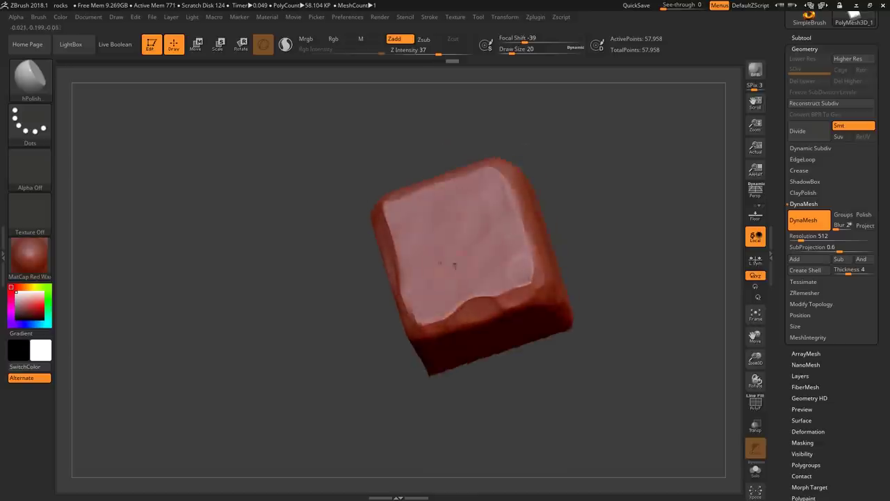
- Enlarge the hPolish brush to draw size 27 and flatten the corners around the chipped face
mouse_move(407, 311)
right_down()
mouse_move(448, 312)
mouse_move(405, 317)
mouse_move(386, 289)
right_up()
right_drag(391, 329, 442, 340)
key(bracketright)
drag(491, 300, 476, 281)
right_drag(480, 300, 432, 270)
key(bracketright)
mouse_move(501, 307)
mouse_down()
mouse_move(508, 324)
mouse_move(522, 268)
mouse_up()
right_drag(502, 278, 502, 334)
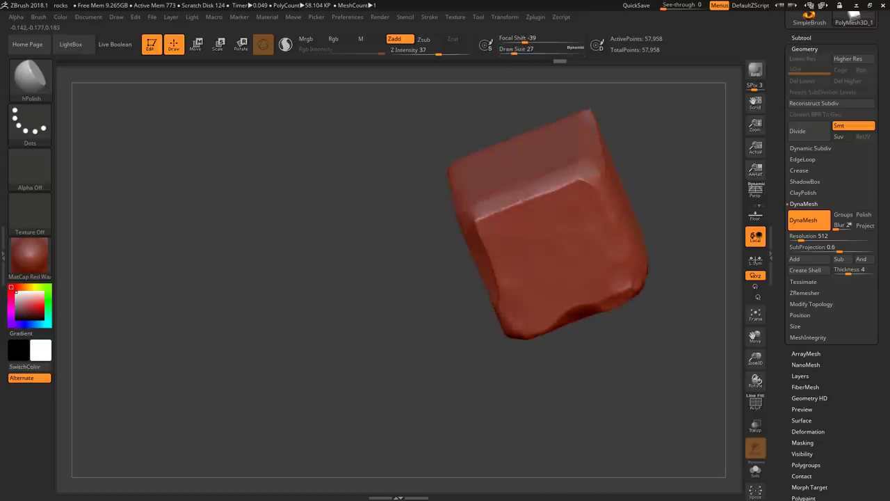
right_drag(487, 292, 540, 318)
mouse_move(477, 222)
mouse_down()
mouse_move(488, 214)
mouse_move(460, 210)
mouse_up()
- Flatten the block's vertical side edges one after another with hPolish at draw size 41
right_drag(487, 334, 444, 113)
mouse_move(410, 285)
alt+right_down()
mouse_move(473, 257)
mouse_move(417, 258)
alt+right_up()
key(])
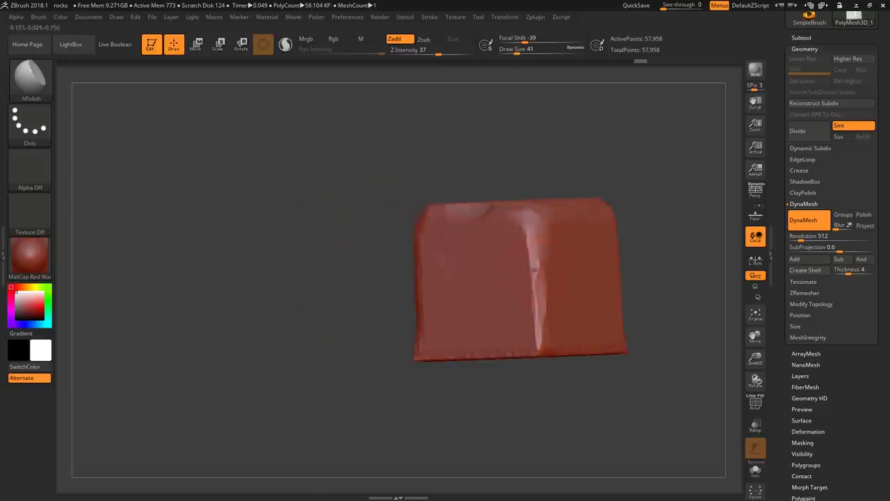
drag(540, 262, 541, 348)
right_drag(391, 292, 446, 297)
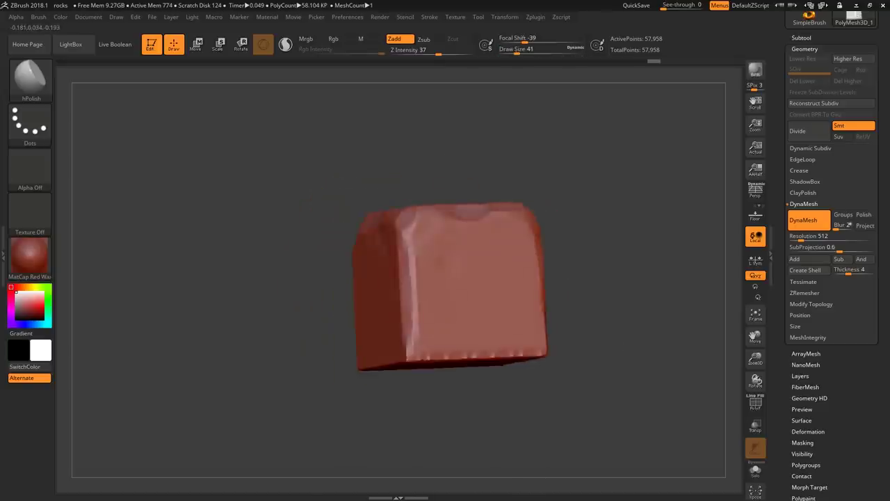
drag(412, 319, 413, 353)
right_drag(390, 326, 460, 348)
drag(285, 307, 283, 359)
right_drag(347, 306, 415, 295)
drag(331, 295, 319, 341)
right_drag(347, 306, 416, 286)
drag(382, 262, 376, 344)
mouse_move(379, 313)
right_down()
mouse_move(445, 306)
mouse_move(372, 270)
right_up()
right_drag(445, 293, 369, 295)
drag(479, 299, 482, 350)
right_drag(487, 313, 445, 361)
- Face the block's chipped side straight on and switch to the Displace brush
shift+right_drag(512, 174, 527, 327)
right_drag(438, 302, 508, 306)
mouse_move(508, 341)
alt+right_down()
mouse_move(503, 206)
mouse_move(439, 249)
mouse_move(439, 265)
alt+right_up()
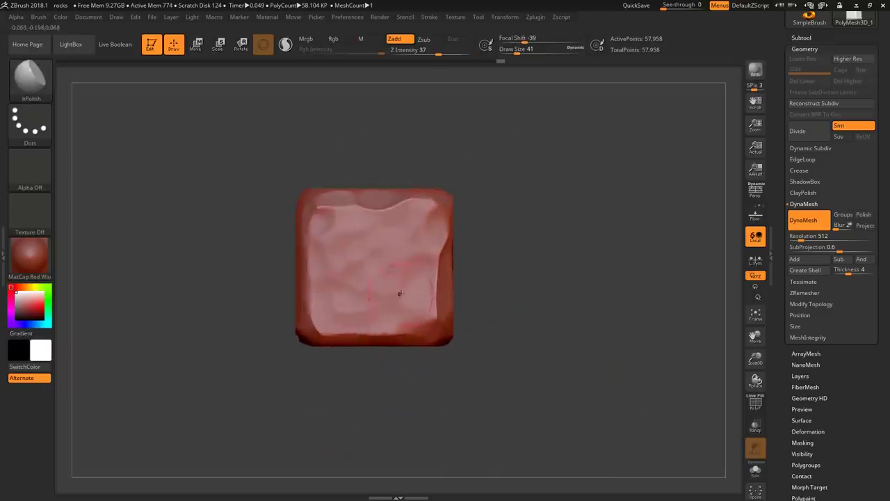
key(b)
key(d)
key(i)
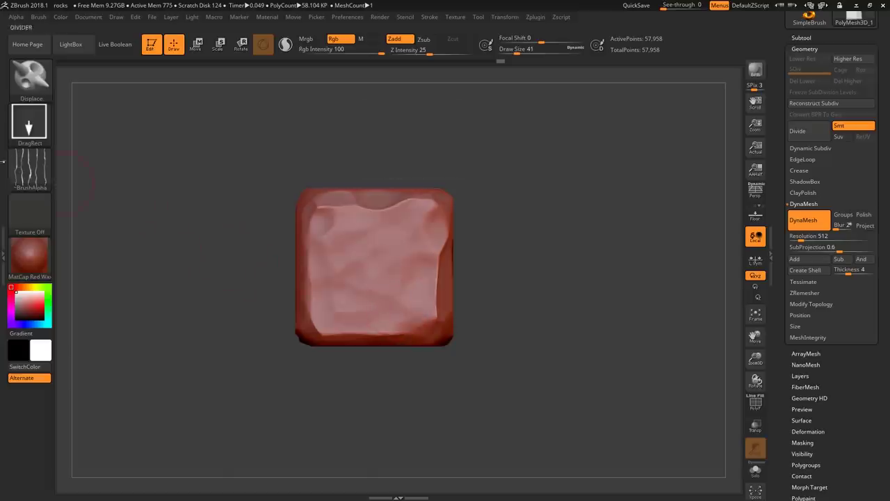
- Try stamping Alpha 62 on the chipped face with the Displace brush, and undo the stamp
click(29, 168)
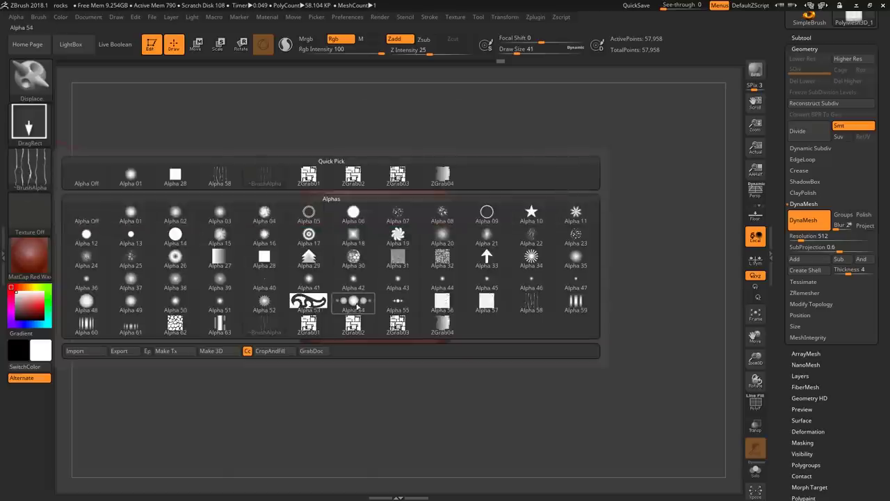
click(174, 322)
key(ctrl+z)
drag(374, 273, 393, 306)
mouse_move(393, 306)
right_down()
mouse_move(402, 239)
mouse_move(391, 301)
mouse_move(379, 306)
right_up()
key(ctrl+z)
- Stamp several crack patterns across the chipped face using the Displace brush with Alpha 58
click(44, 179)
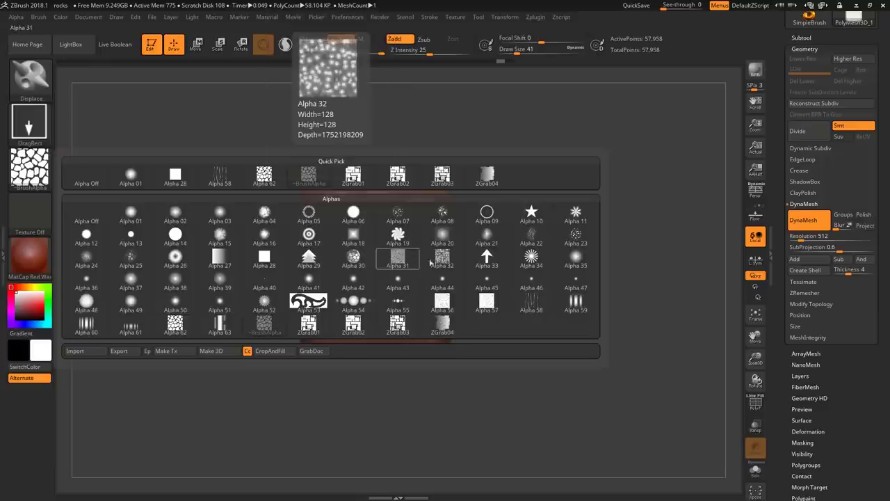
click(531, 308)
drag(402, 228, 425, 267)
key(ctrl+z)
drag(410, 234, 416, 296)
drag(397, 266, 375, 325)
drag(334, 242, 364, 306)
- Soften and partly flatten the stamped cracks with TrimDynamic at draw size 46
key(b)
key(t)
key(d)
key(s)
click(388, 289)
drag(409, 244, 386, 265)
drag(396, 226, 386, 261)
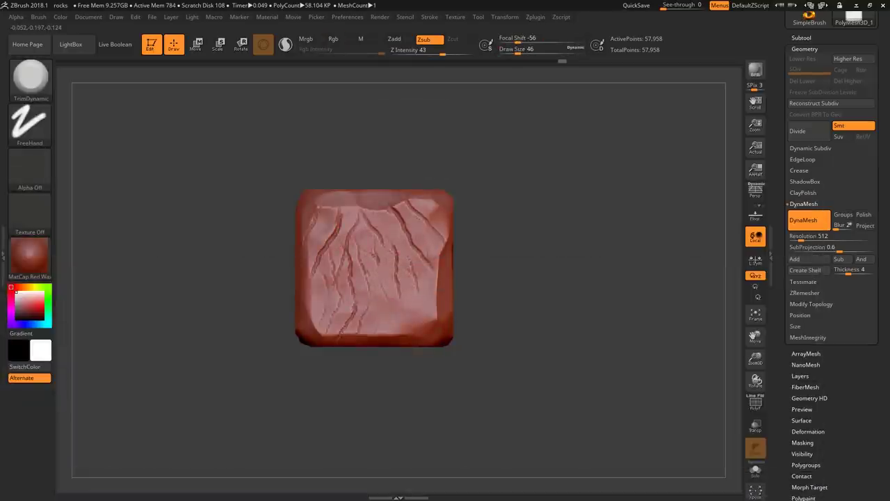
drag(345, 312, 333, 331)
mouse_move(519, 362)
mouse_down()
mouse_move(510, 326)
mouse_move(486, 329)
mouse_up()
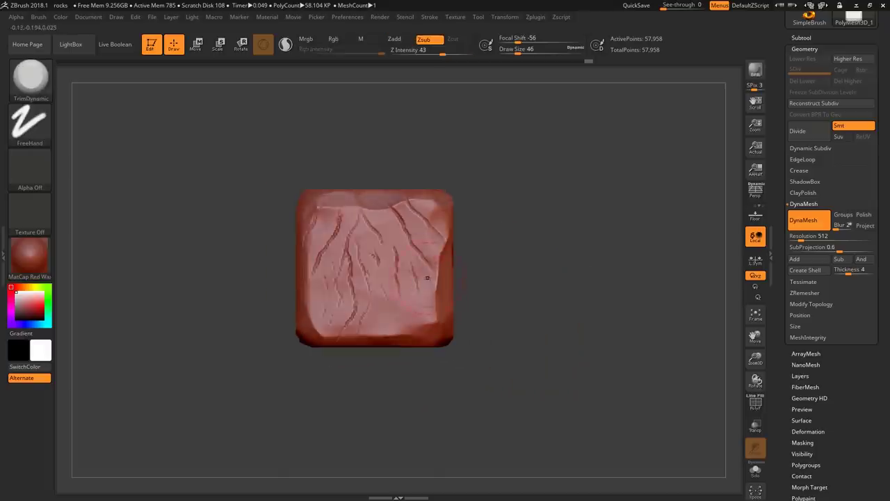
- Polish the cracked surface near the upper part of the face with the hPolish brush
key(b)
key(h)
key(p)
mouse_move(380, 241)
mouse_down()
mouse_move(364, 213)
mouse_move(394, 207)
mouse_up()
key(s)
click(405, 224)
drag(487, 202, 489, 240)
- Reduce hPolish to draw size 18 and carve irregular facets along the cracked face's side edge
drag(512, 306, 482, 251)
key(s)
click(445, 251)
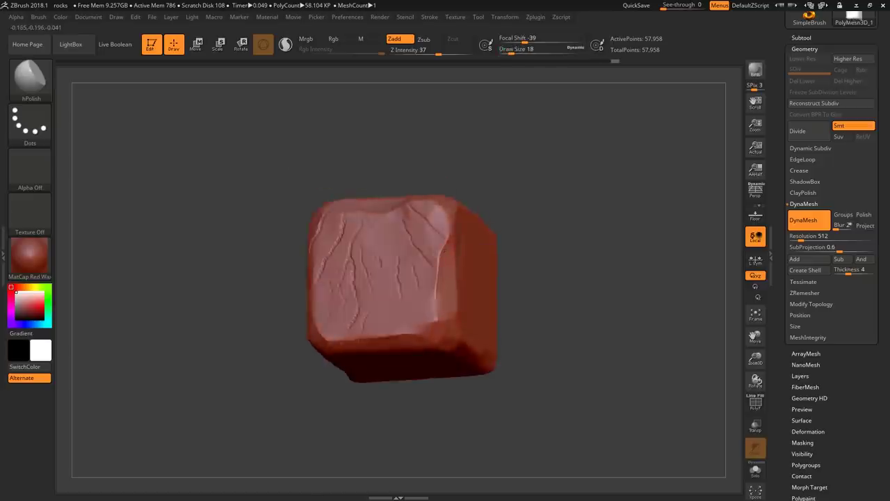
drag(433, 306, 435, 319)
mouse_move(518, 327)
shift+mouse_down()
mouse_move(506, 314)
mouse_move(501, 258)
shift+mouse_up()
mouse_move(529, 299)
mouse_down()
mouse_move(452, 299)
mouse_move(515, 300)
mouse_up()
alt+drag(591, 229, 626, 275)
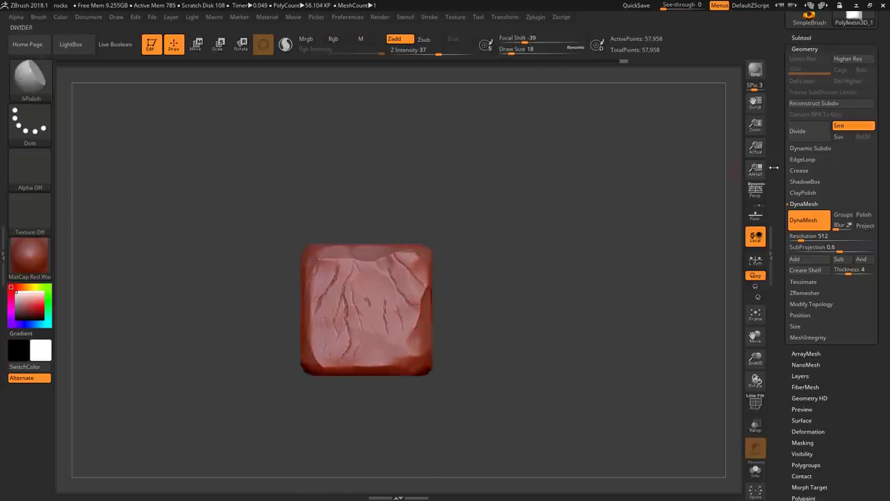
- Append a Plane3D as a new subtool alongside the stone block and make the plane active
drag(787, 164, 788, 210)
click(801, 84)
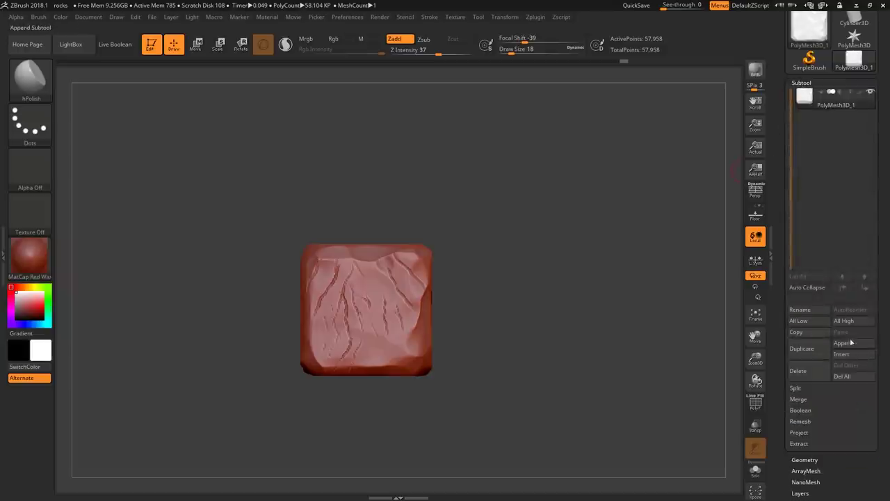
click(844, 343)
click(533, 323)
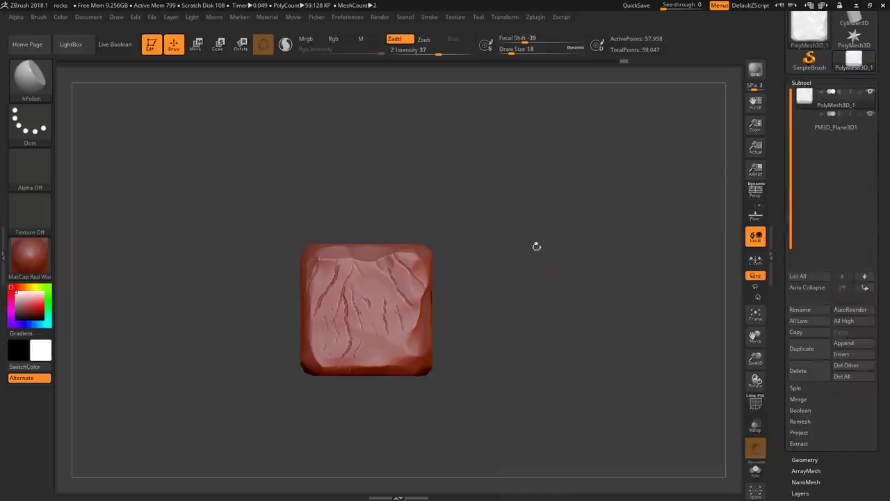
click(832, 128)
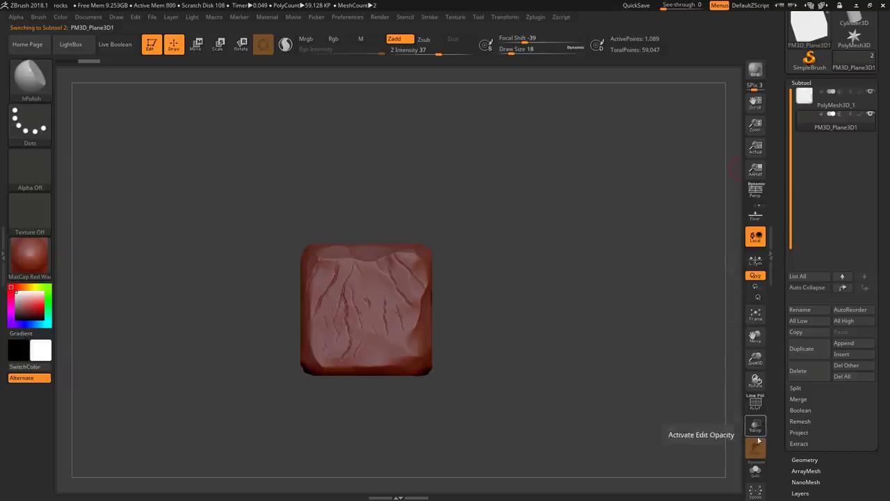
- Rotate the stone block 90° so that its cracked face points outward from the appended plane
key(f)
drag(522, 272, 535, 201)
ctrl+right_drag(445, 257, 460, 236)
alt+click(453, 268)
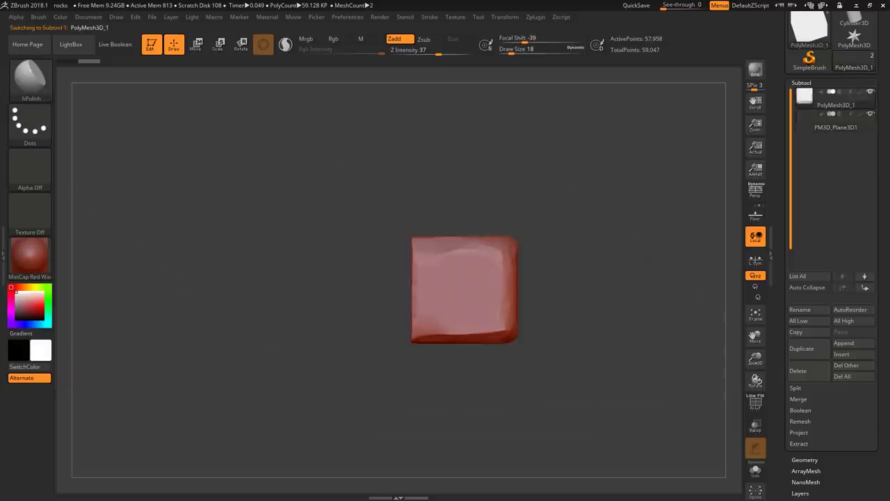
key(e)
drag(491, 259, 434, 260)
mouse_move(487, 247)
right_down()
mouse_move(487, 268)
mouse_move(480, 237)
right_up()
key(ctrl+z)
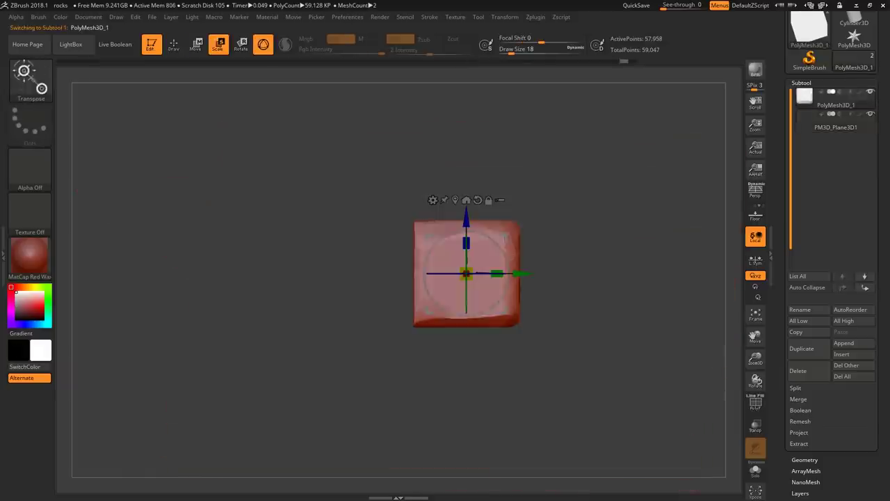
drag(498, 244, 430, 227)
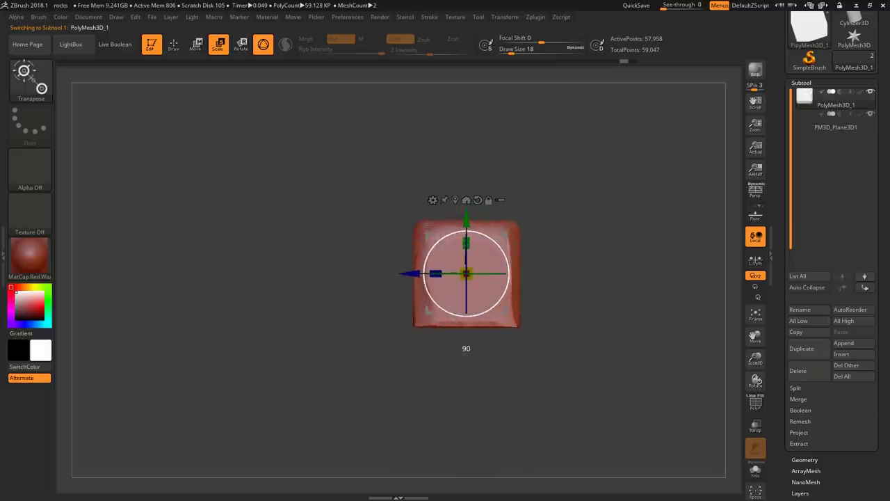
mouse_move(507, 259)
right_down()
mouse_move(509, 279)
mouse_move(564, 307)
mouse_move(508, 274)
mouse_move(448, 301)
mouse_move(509, 256)
right_up()
key(q)
shift+right_drag(440, 292, 450, 231)
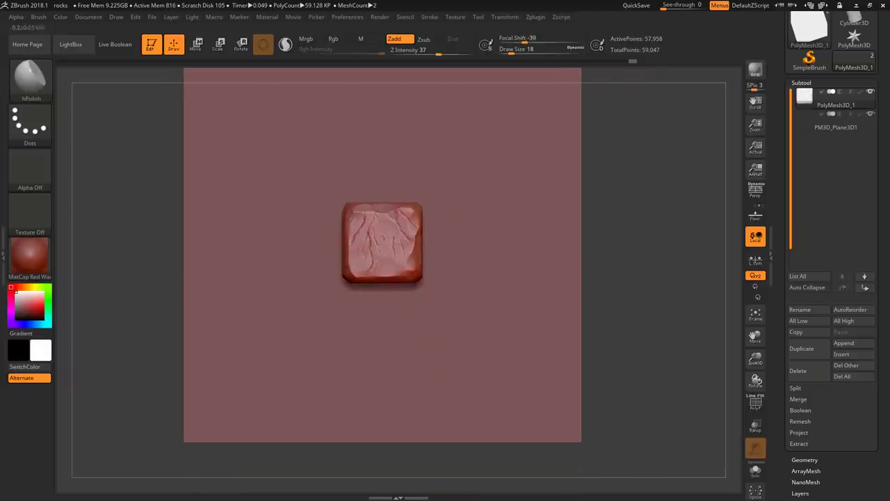
- Select the stone block and move it along its X axis onto the plane's side edge
alt+right_drag(459, 267, 477, 272)
drag(784, 241, 781, 253)
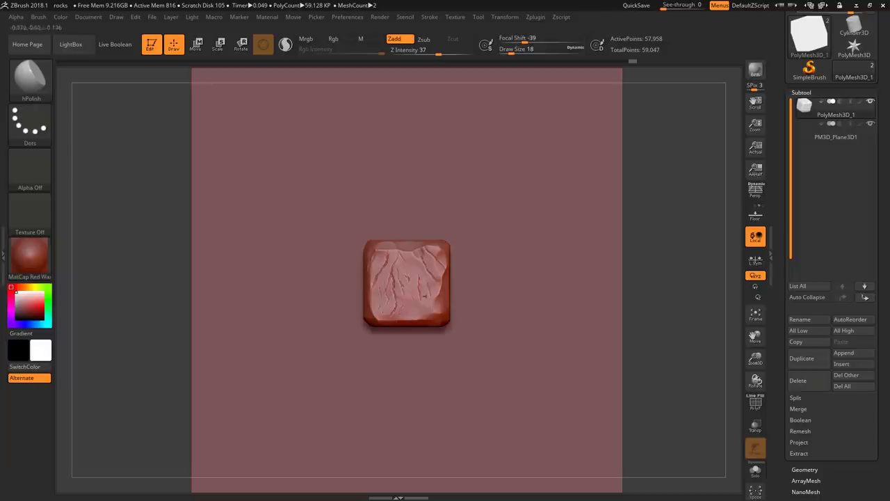
key(w)
ctrl+right_drag(520, 270, 523, 257)
alt+click(523, 257)
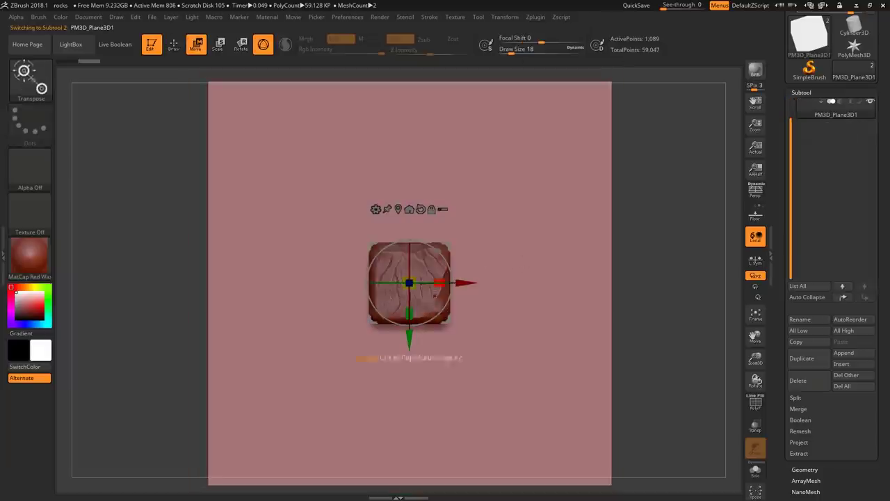
key(q)
alt+click(434, 279)
key(w)
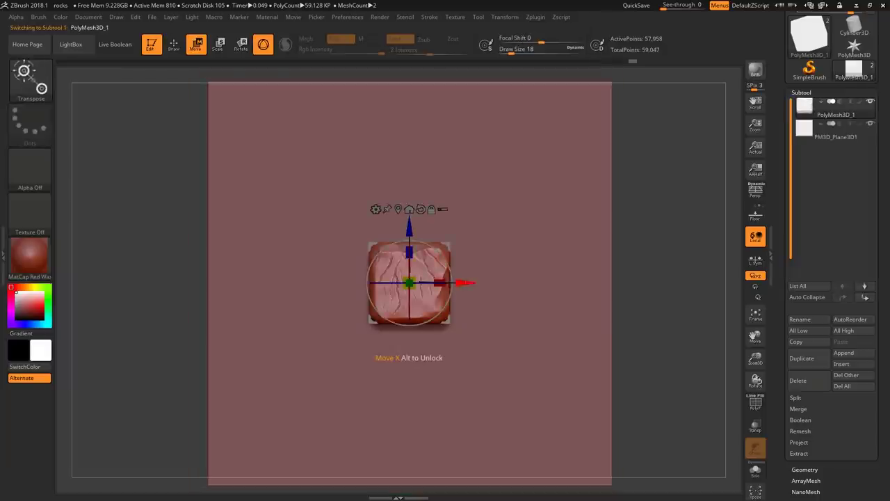
mouse_move(449, 278)
alt+right_down()
mouse_move(432, 285)
mouse_move(432, 267)
mouse_move(434, 283)
alt+right_up()
drag(455, 265, 290, 265)
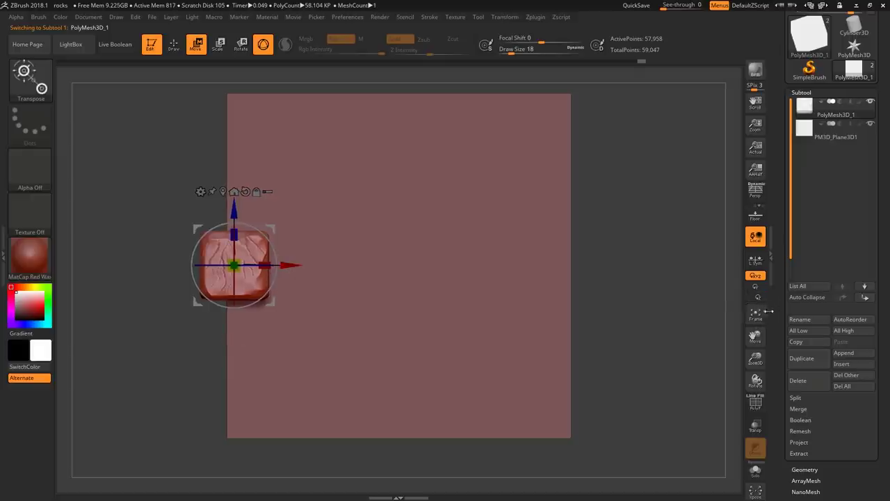
- Scale the stone block up slightly and adjust its position so it straddles the plane's side edge
drag(235, 265, 243, 227)
right_drag(244, 228, 267, 226)
drag(778, 313, 779, 202)
drag(291, 265, 300, 265)
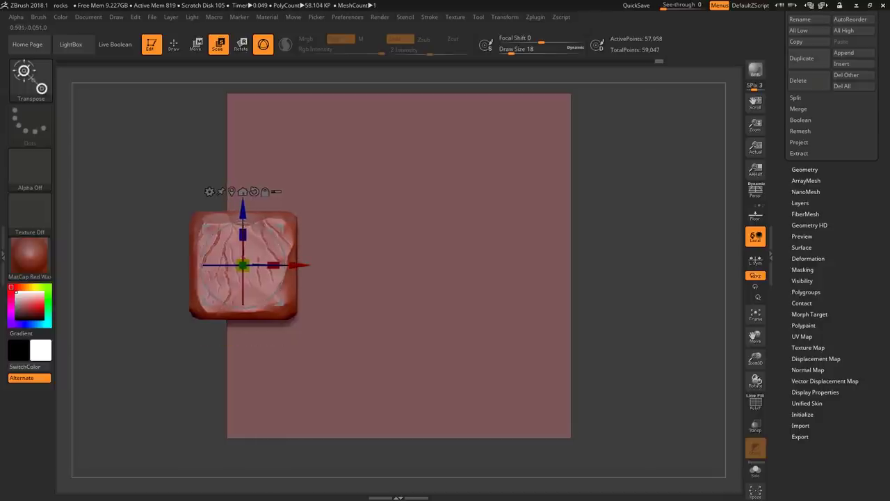
alt+right_drag(245, 191, 240, 203)
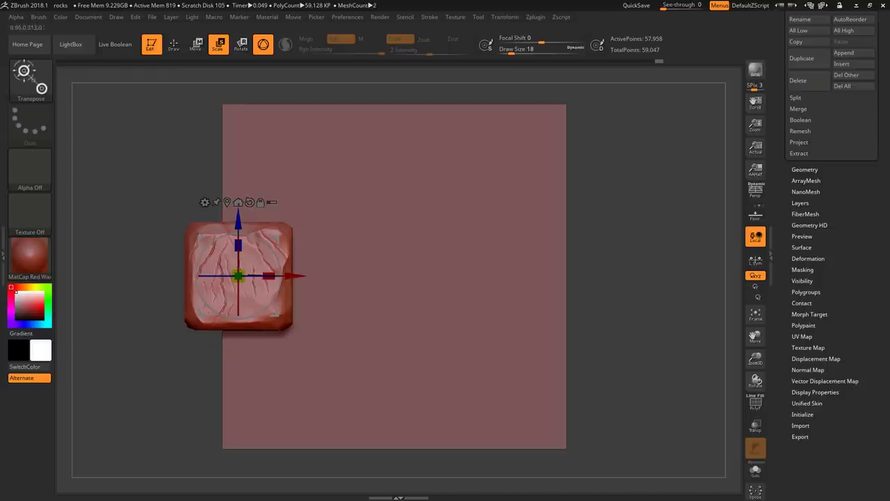
- Duplicate the stone block and use the Offset deformation to shift one copy to the plane's opposite edge
click(806, 259)
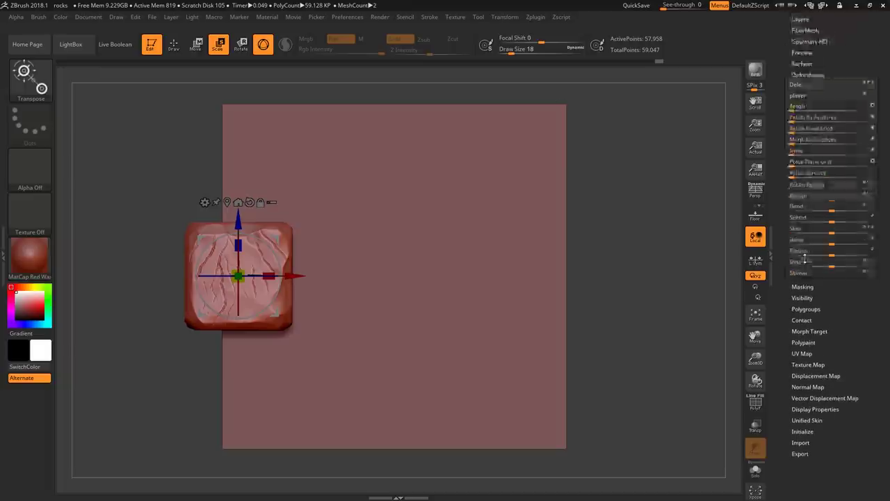
drag(783, 159, 777, 216)
key(ctrl+shift+d)
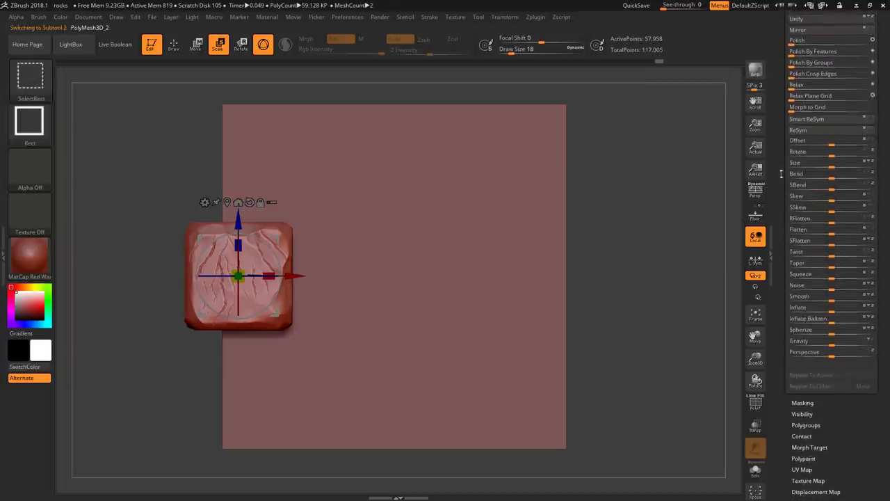
drag(781, 133, 781, 162)
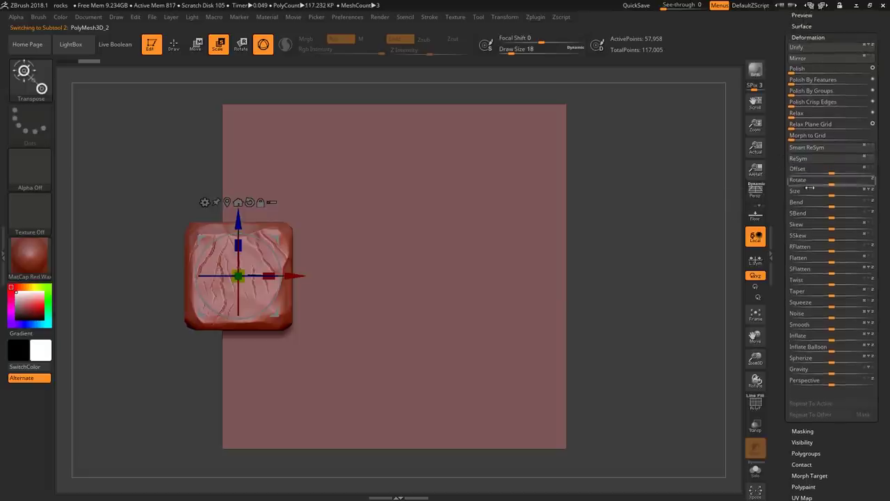
drag(833, 171, 782, 170)
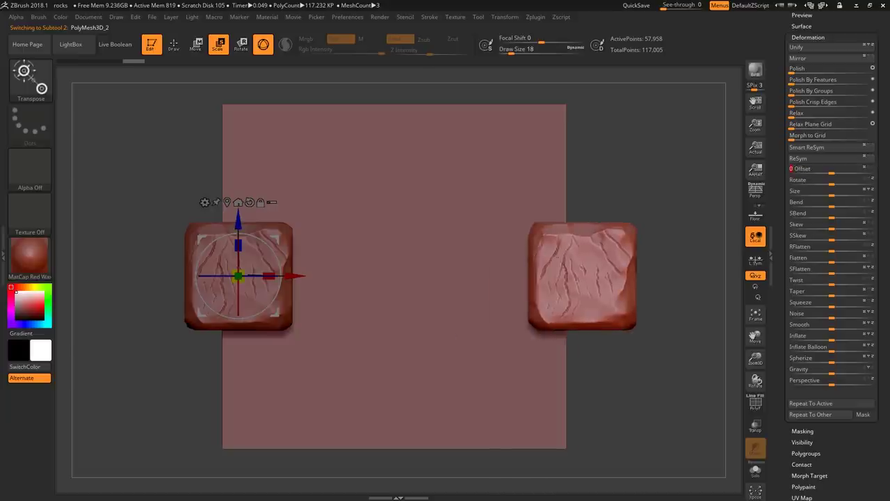
- Make the plane active and resize the document to 1024 by 1024
alt+click(413, 270)
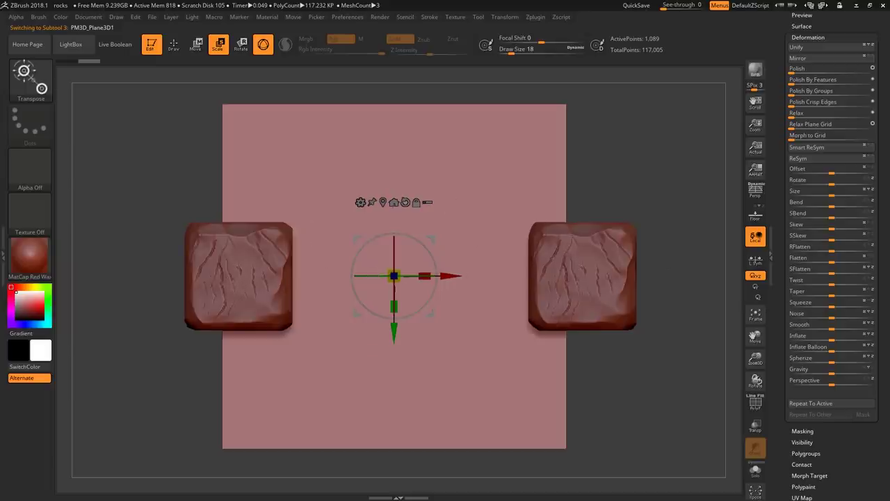
mouse_move(685, 278)
mouse_down()
mouse_move(637, 282)
mouse_move(682, 279)
mouse_up()
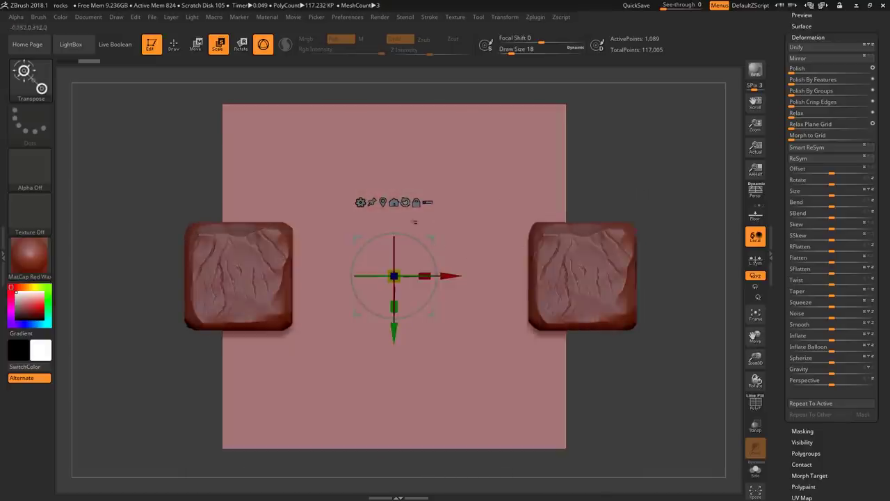
key(q)
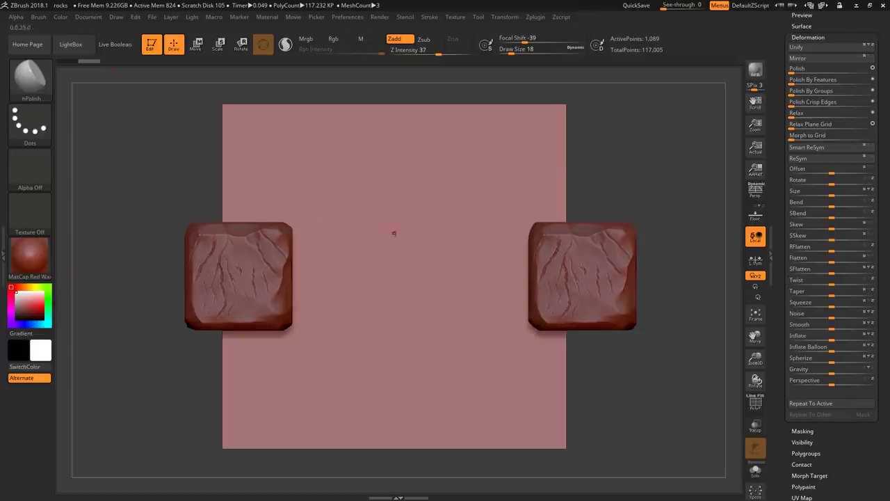
alt+right_drag(394, 233, 376, 236)
click(87, 19)
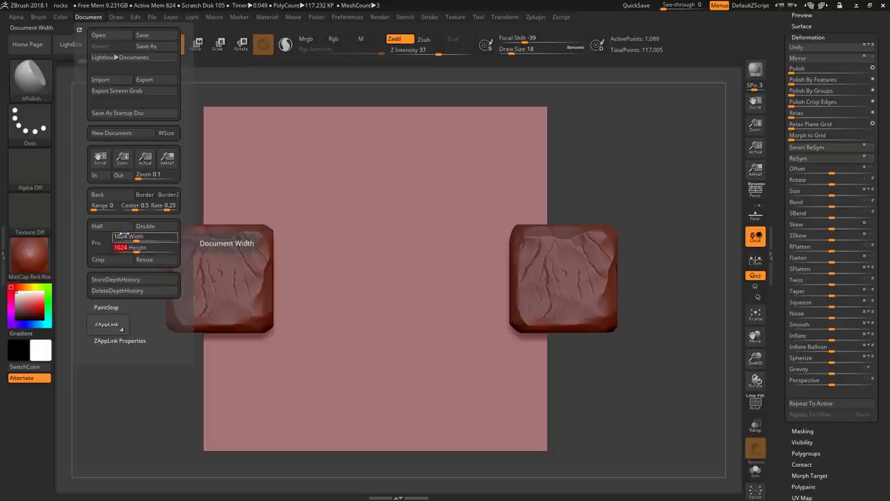
key(Return)
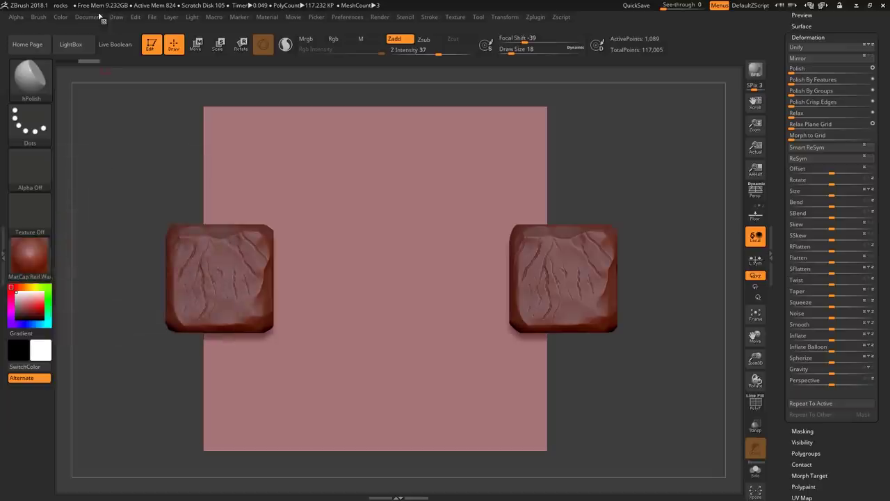
click(85, 21)
click(149, 262)
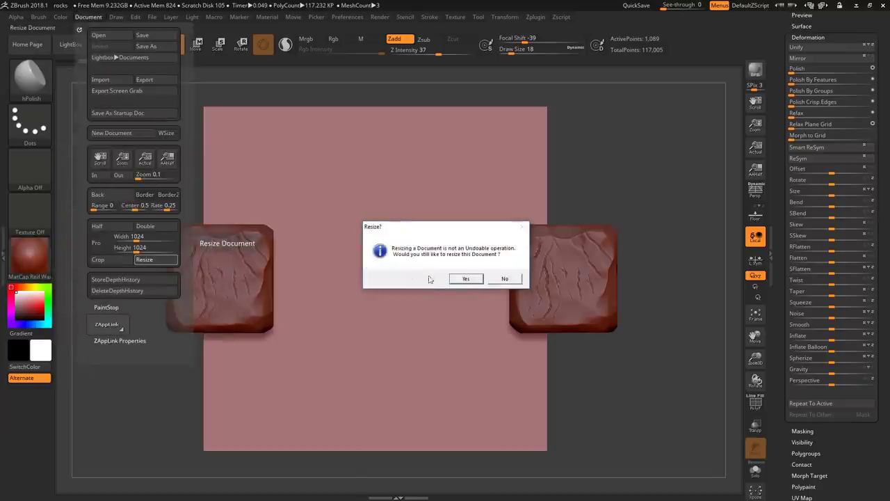
click(460, 281)
- Redraw the model in Edit mode on a cleared canvas and frame the plane to fill the square document
key(ctrl+n)
mouse_move(402, 251)
mouse_down()
mouse_move(396, 394)
mouse_move(431, 403)
mouse_up()
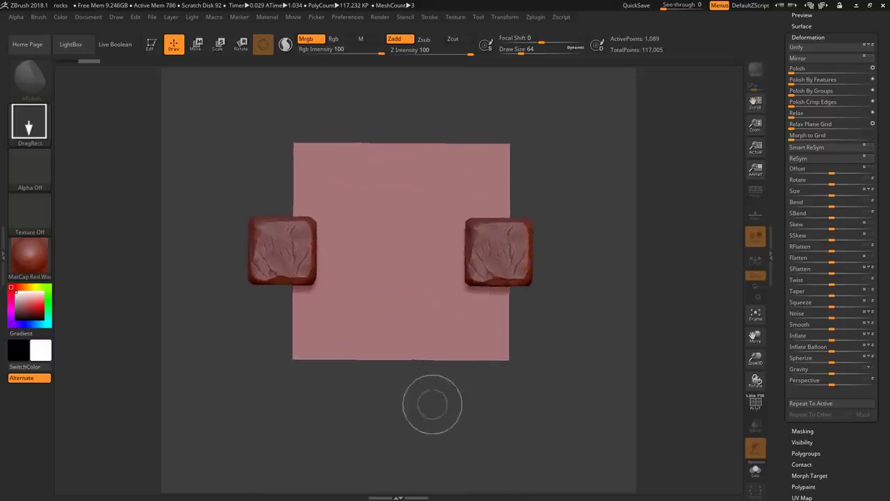
key(t)
key(shift)
key(f)
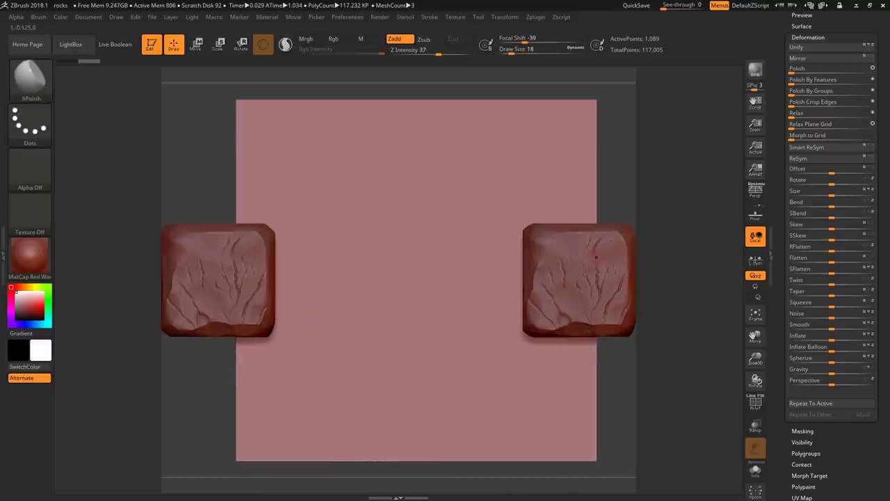
drag(755, 126, 755, 109)
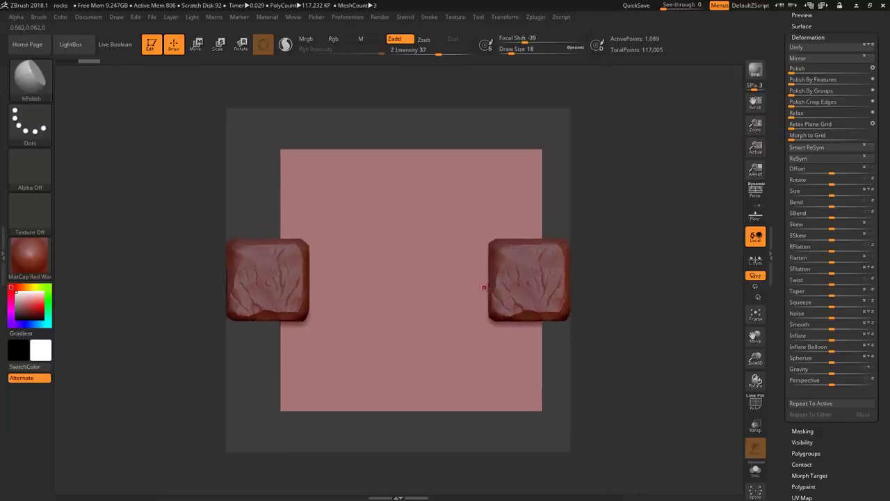
key(f)
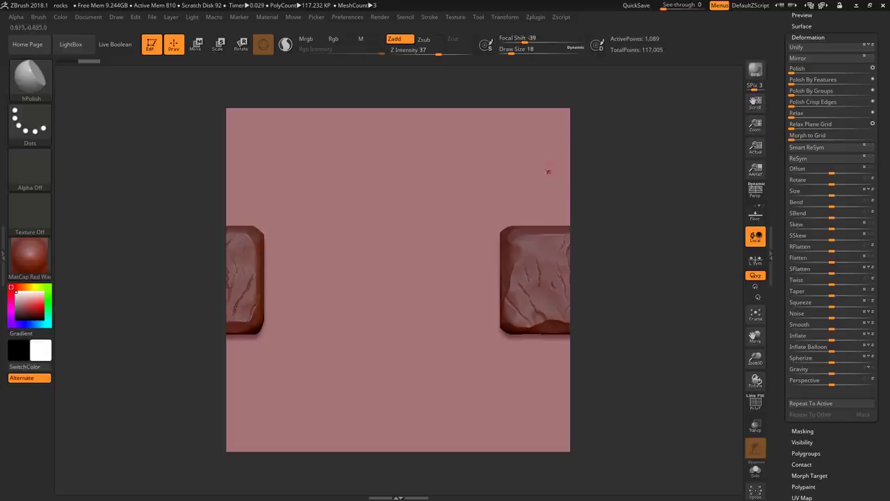
- Show the subtool list and compare the framing of all subtools with that of the plane alone
drag(777, 167, 779, 219)
drag(787, 74, 792, 99)
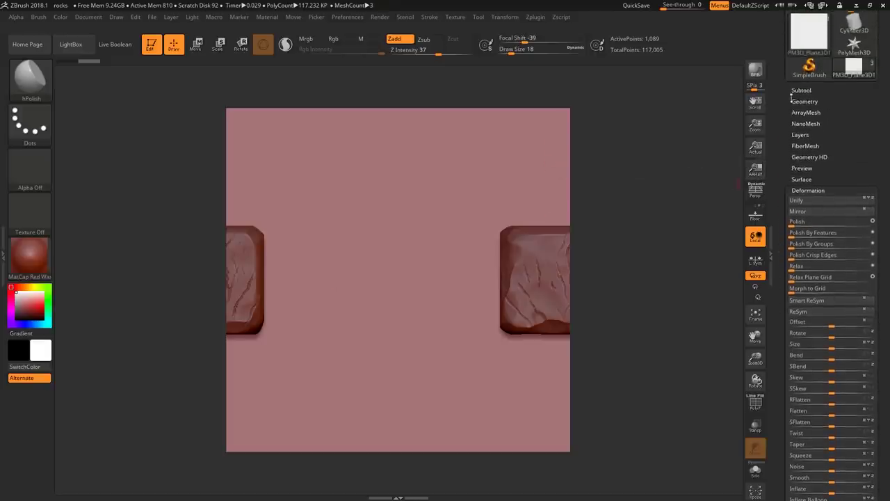
click(798, 91)
drag(791, 215, 791, 113)
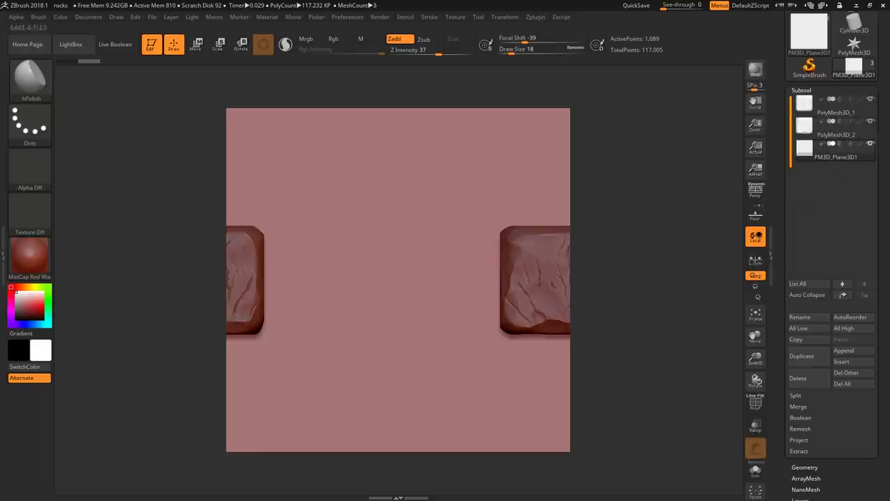
key(f)
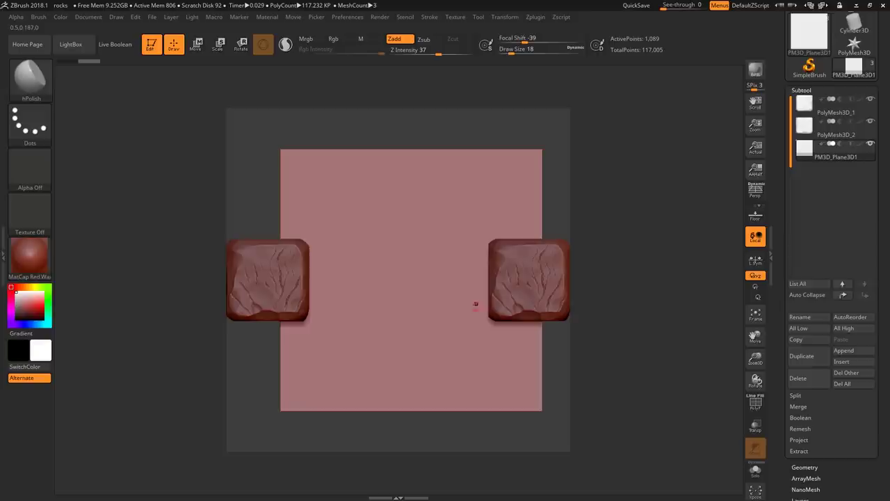
key(f)
- Duplicate the stone block on the plane's side edge and move the copy toward the middle of the plane
alt+click(247, 288)
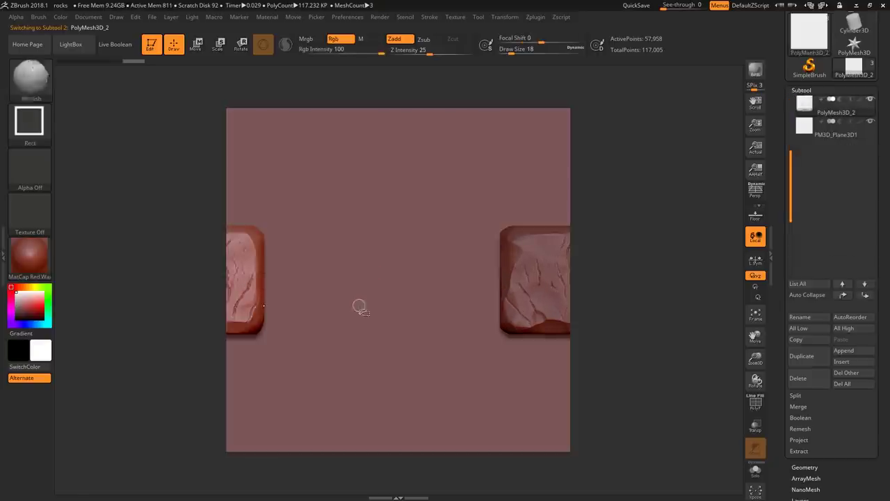
key(ctrl+shift+d)
key(w)
mouse_move(495, 280)
mouse_down()
mouse_move(476, 280)
mouse_move(513, 280)
mouse_up()
click(559, 206)
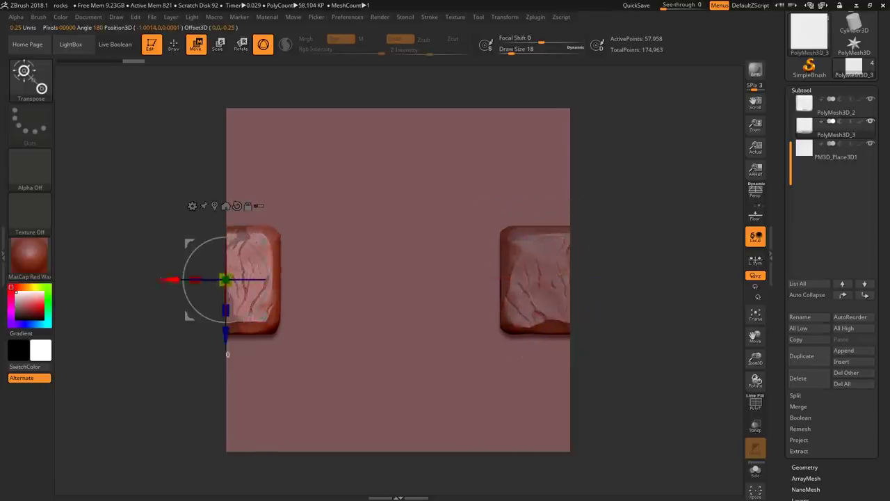
drag(172, 279, 312, 279)
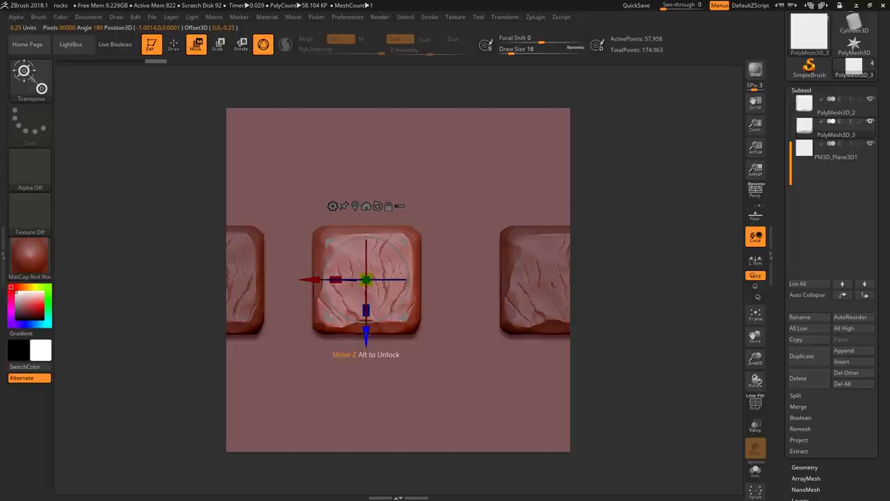
- Stretch the middle stone along its Z axis to about twice its height, undoing the uniform shrink tried on it
drag(366, 311, 366, 348)
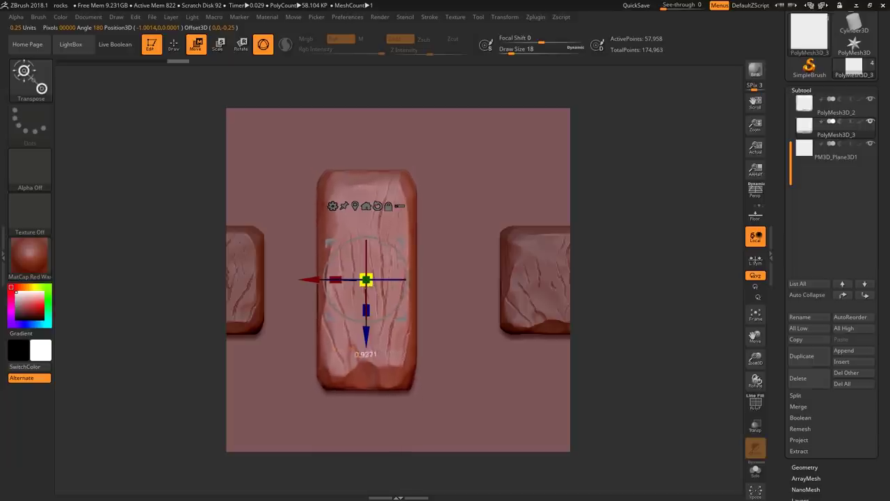
mouse_move(311, 280)
mouse_down()
mouse_move(252, 280)
mouse_move(263, 279)
mouse_up()
key(ctrl+z)
key(ctrl+z)
key(ctrl+z)
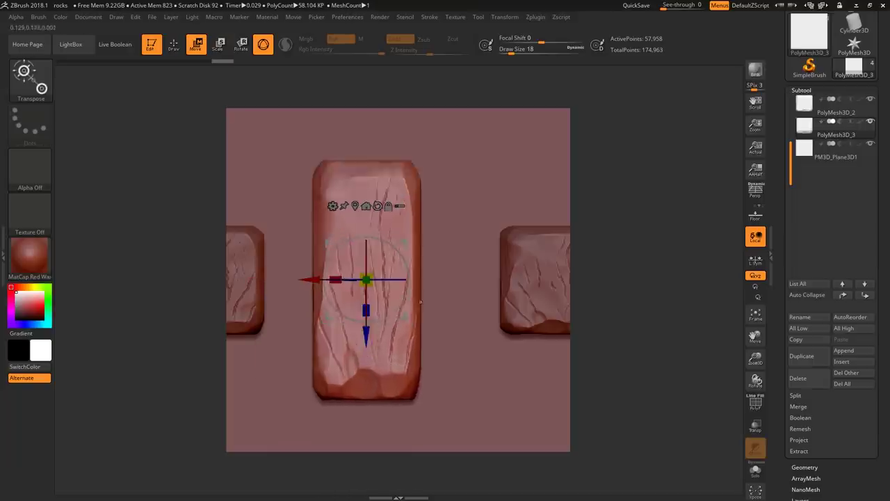
- Try shrinking the middle stone uniformly in the front view and undo the change
drag(626, 306, 625, 192)
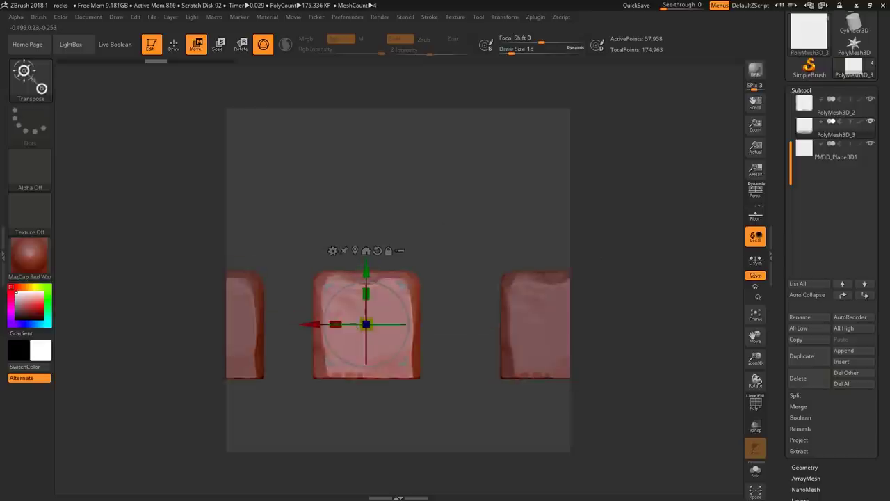
drag(366, 268, 366, 277)
key(ctrl+z)
drag(366, 324, 362, 334)
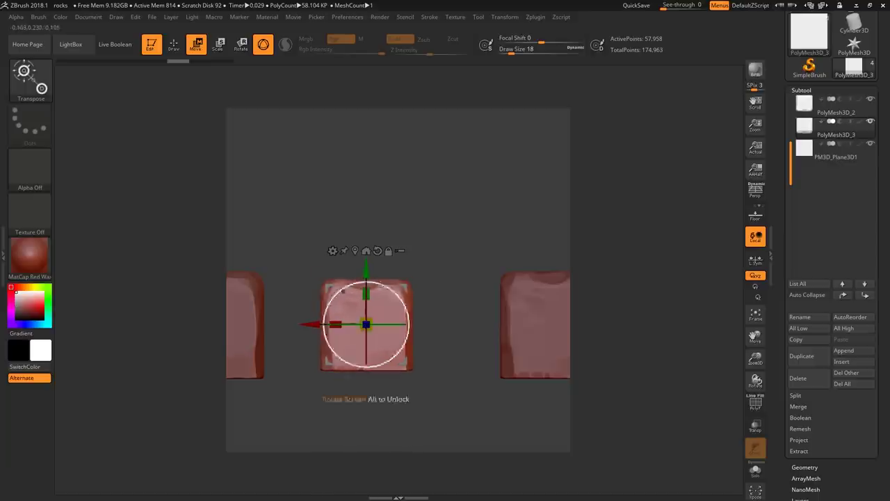
key(ctrl+z)
- Scale the middle stone to about 0.55 across X and Z, and place it beside the plane's left edge stone, turned 90 degrees
drag(452, 240, 437, 291)
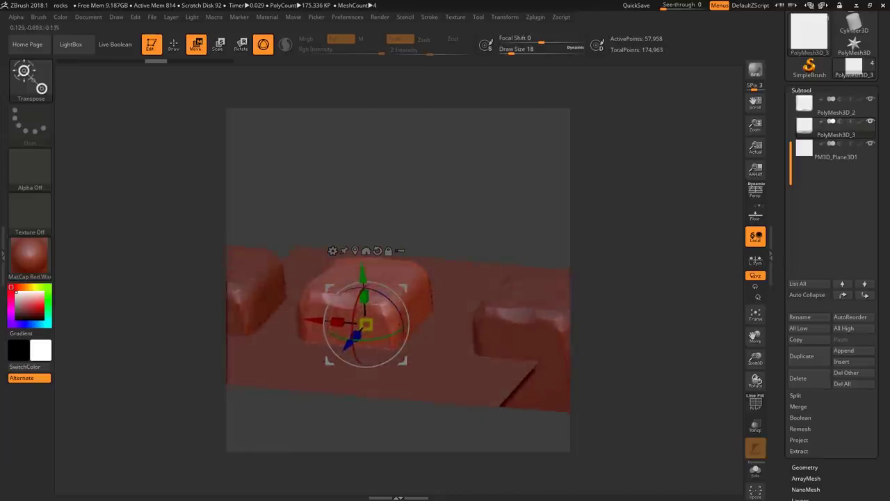
drag(371, 324, 364, 307)
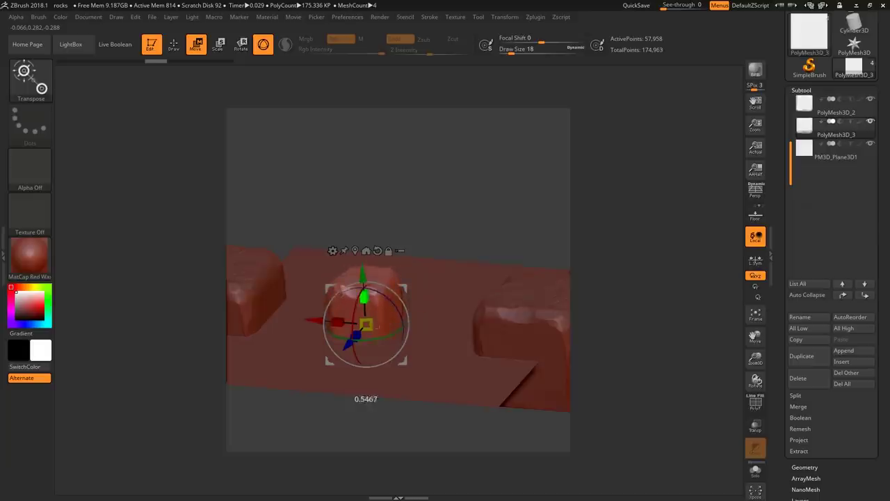
shift+drag(432, 289, 449, 276)
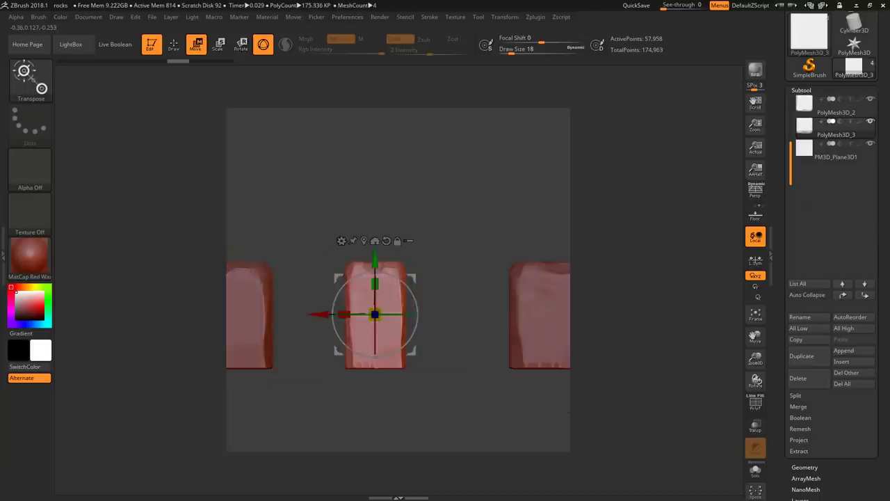
drag(449, 278, 469, 336)
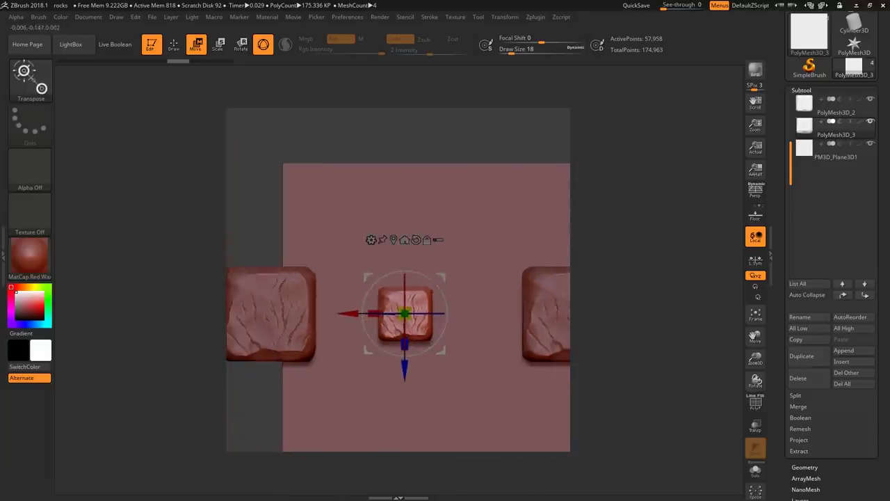
mouse_move(440, 279)
mouse_down()
mouse_move(366, 203)
mouse_move(396, 232)
mouse_move(382, 239)
mouse_up()
mouse_move(346, 315)
mouse_down()
mouse_move(387, 286)
mouse_move(389, 273)
mouse_up()
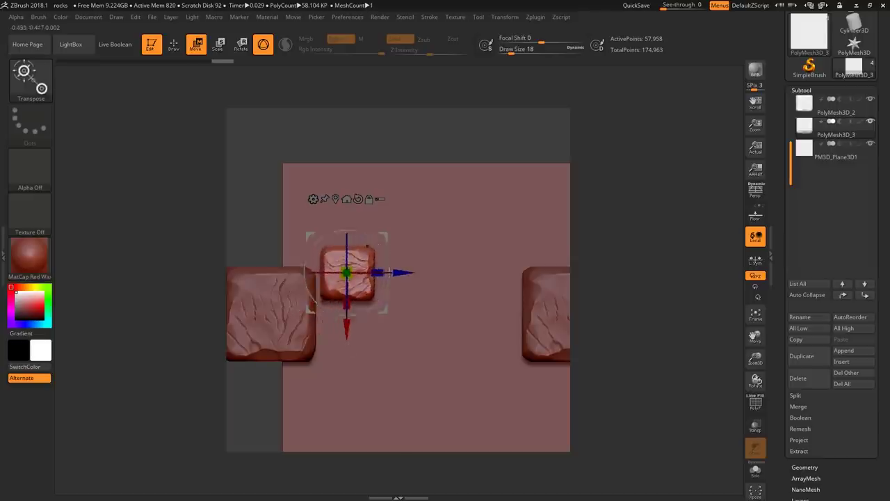
- Duplicate the plane's left edge stone and move the copy toward the middle as a wide block reaching the right edge stone
alt+click(311, 307)
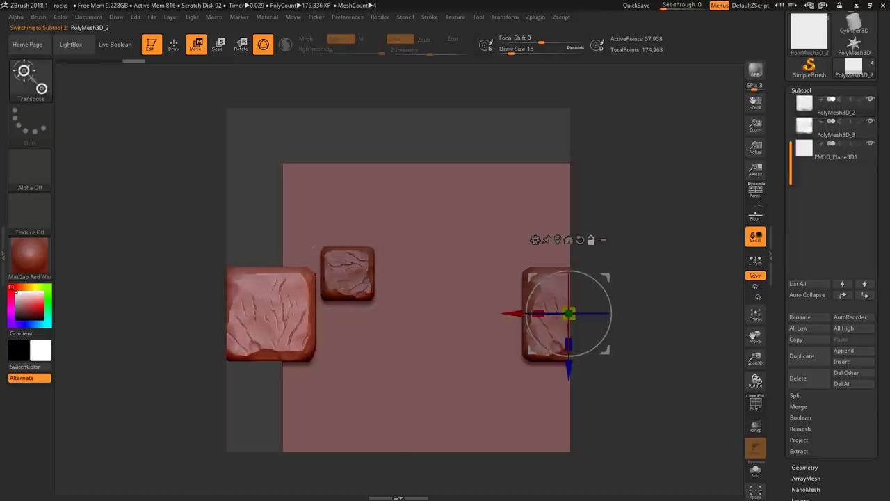
alt+click(558, 240)
alt+drag(315, 246, 270, 249)
alt+click(479, 302)
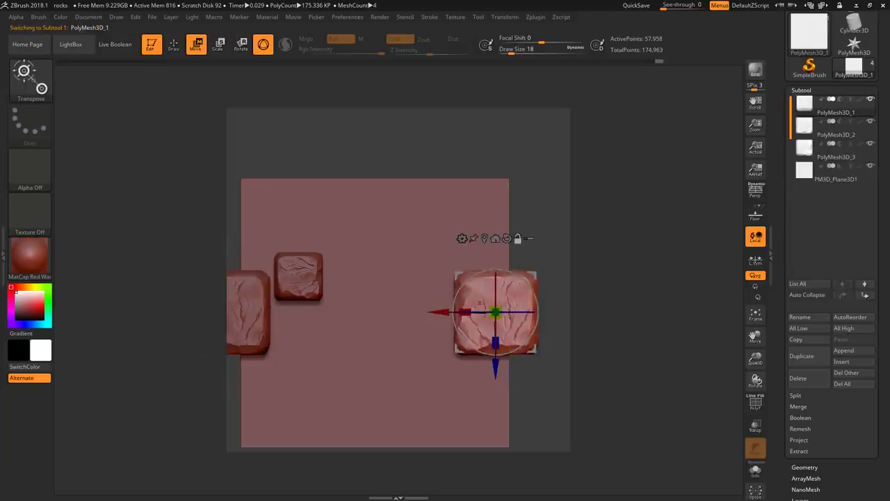
alt+click(252, 309)
key(ctrl+shift+d)
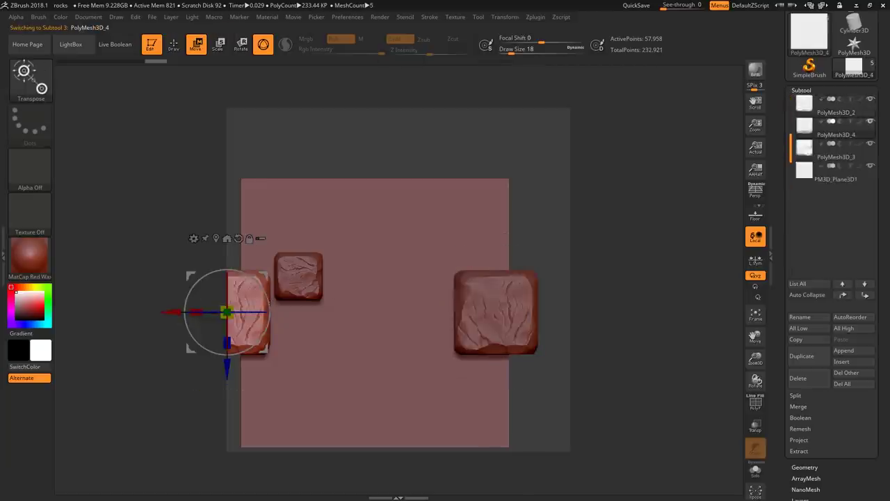
drag(172, 313, 280, 315)
right_drag(279, 315, 270, 279)
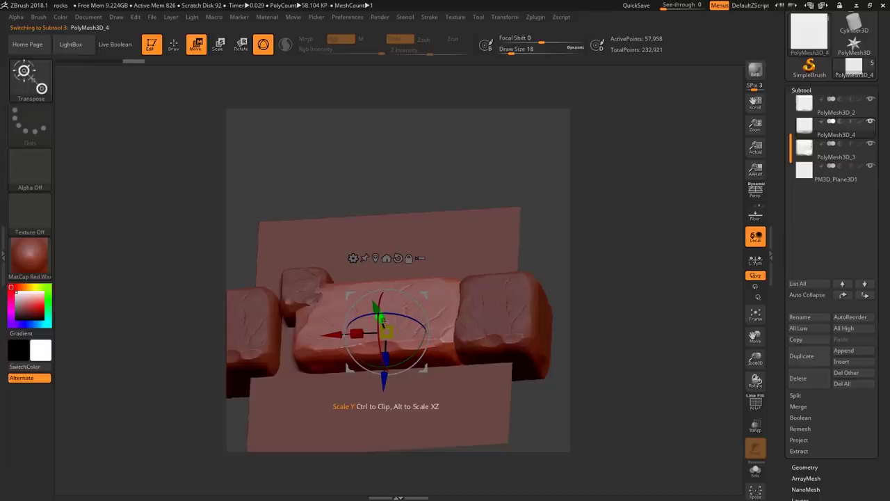
- Shrink the wide copy across X and Z and stand it upright, turned 90 degrees, beside the right edge stone
alt+drag(380, 318, 383, 337)
right_drag(383, 337, 348, 322)
drag(347, 323, 426, 308)
drag(322, 322, 370, 315)
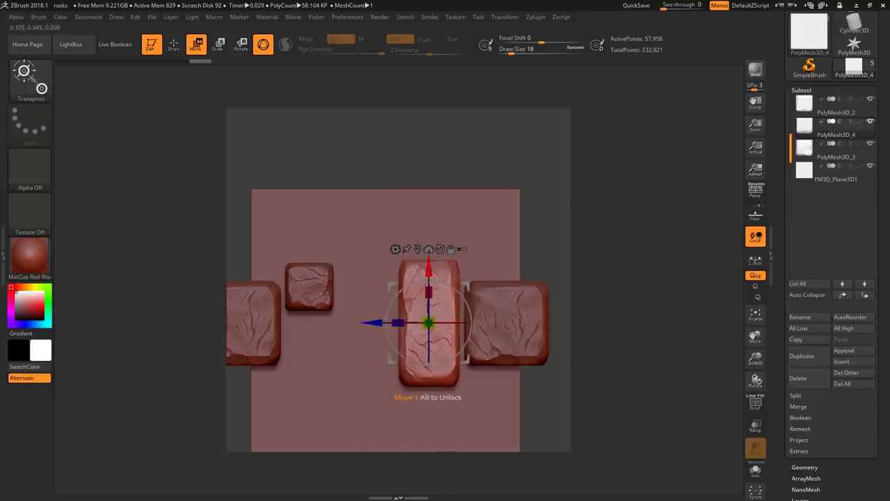
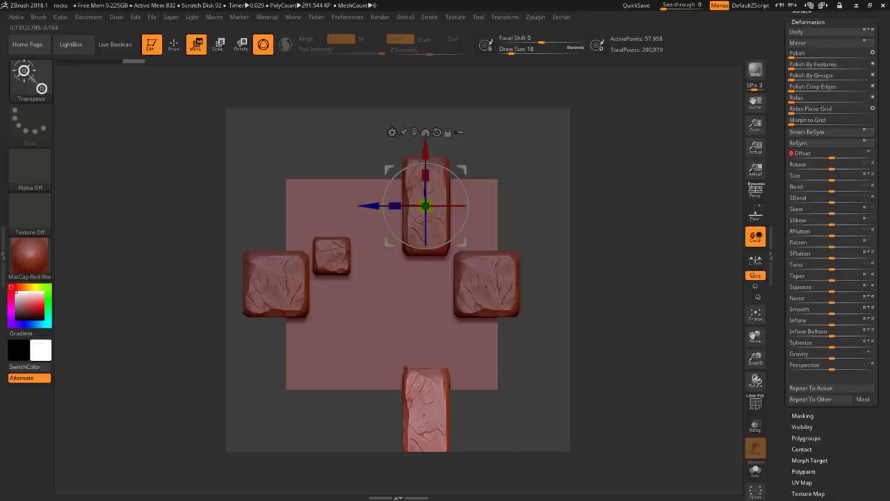
- Duplicate the small stone, fit the copy between the upper tall stone and the right edge stone, and rotate it 90 degrees
alt+click(332, 256)
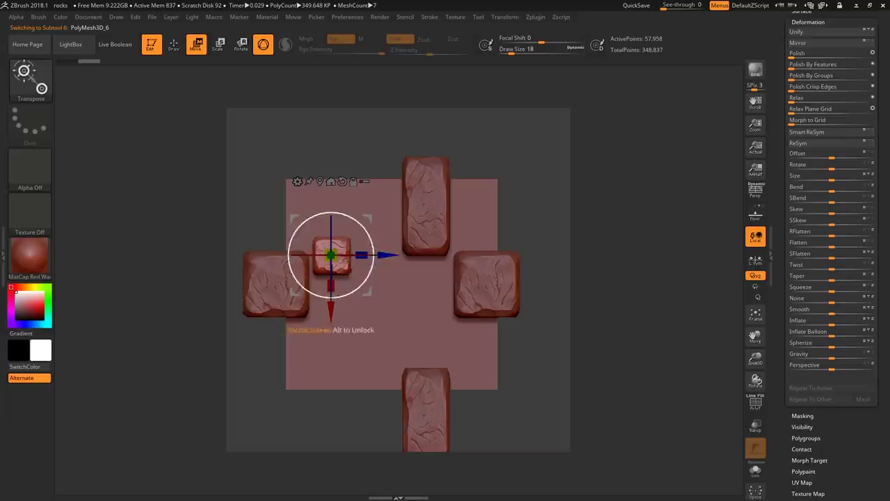
drag(332, 256, 472, 227)
drag(508, 268, 508, 267)
alt+click(489, 292)
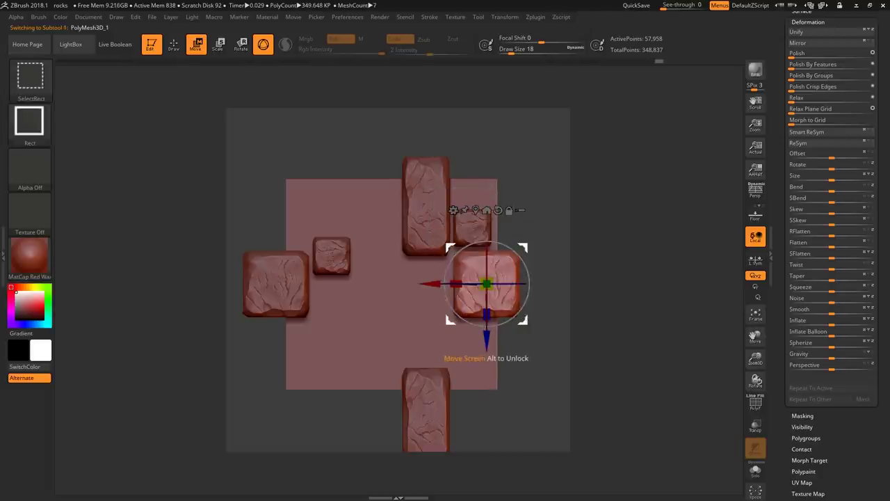
alt+click(477, 232)
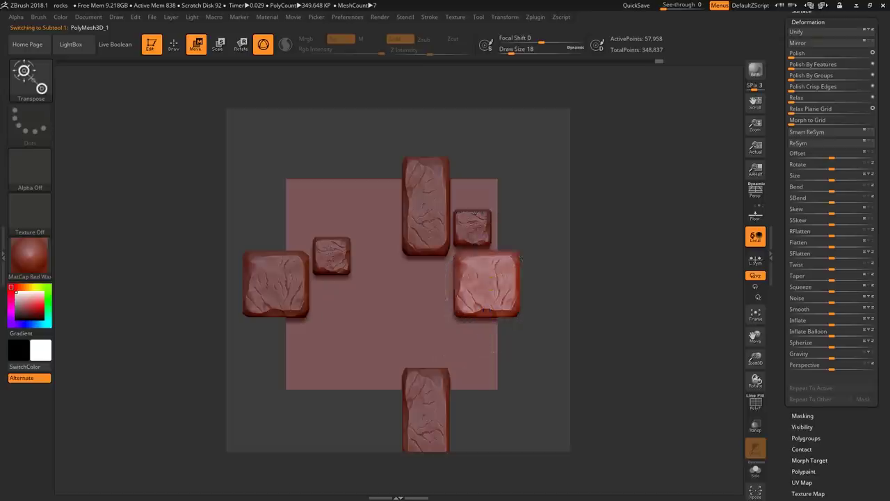
mouse_move(502, 257)
shift+mouse_down()
mouse_move(512, 240)
mouse_move(504, 194)
shift+mouse_up()
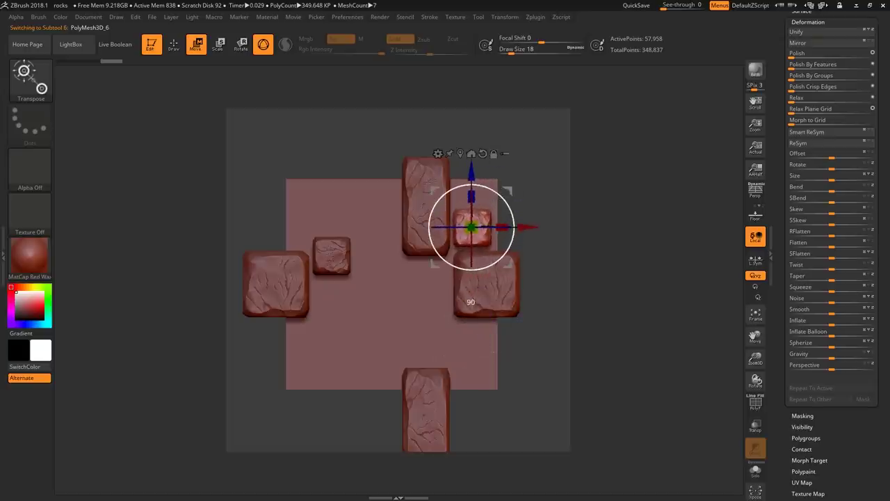
- Duplicate the right edge stone and place the copy, turned 90 degrees, over the plane's lower right corner
alt+click(502, 273)
key(ctrl+shift+d)
drag(523, 247, 534, 283)
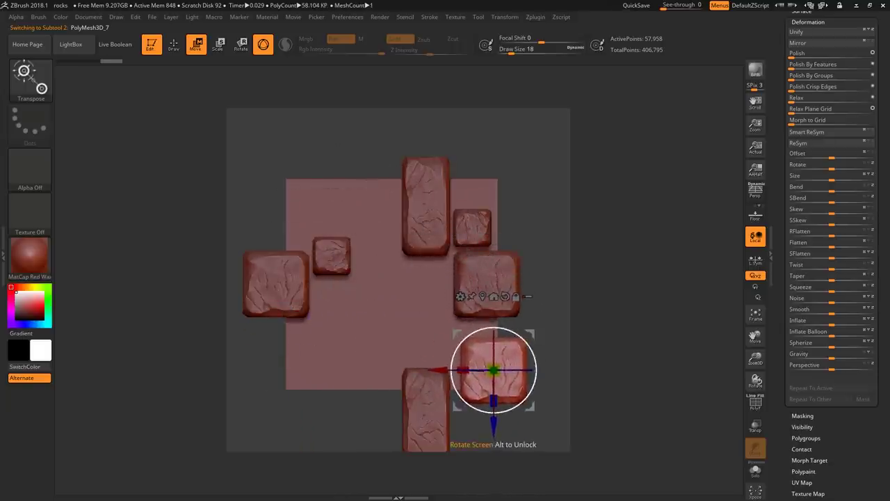
drag(495, 368, 518, 340)
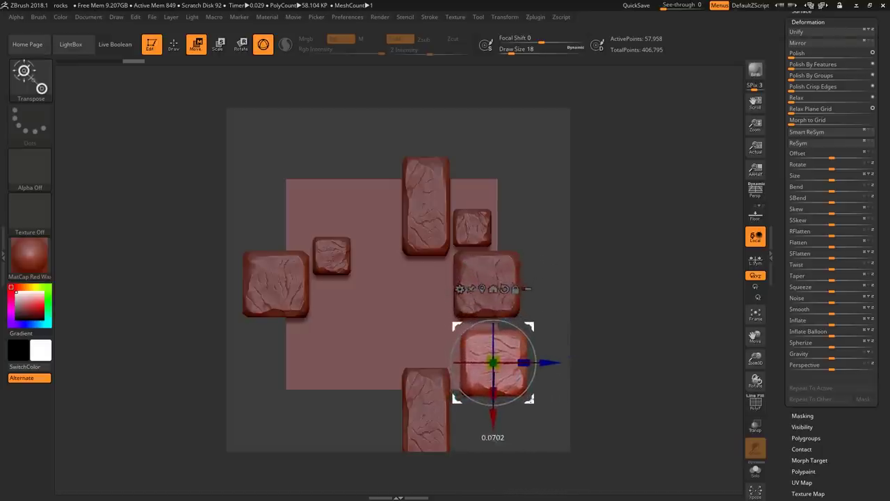
mouse_move(491, 367)
mouse_down()
mouse_move(279, 360)
mouse_move(513, 147)
mouse_move(488, 371)
mouse_up()
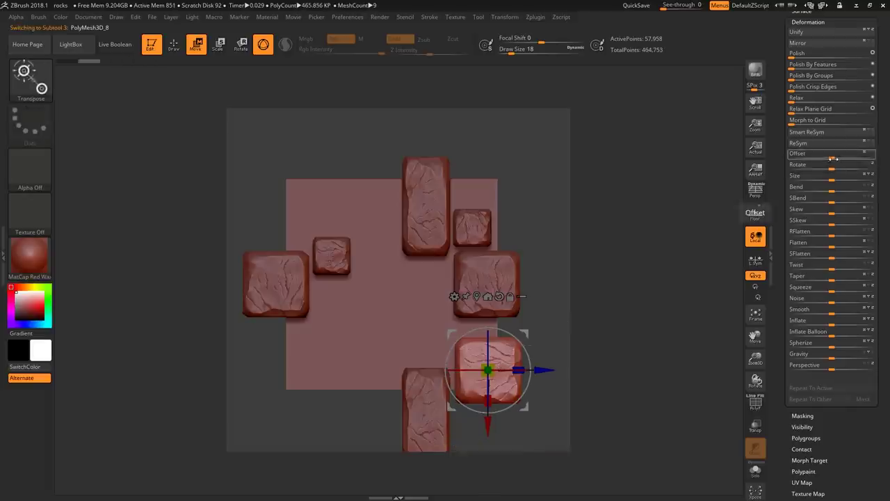
- Offset duplicates of the corner stone by the plane's size along X and Z to cover the other three corners
drag(832, 157, 778, 156)
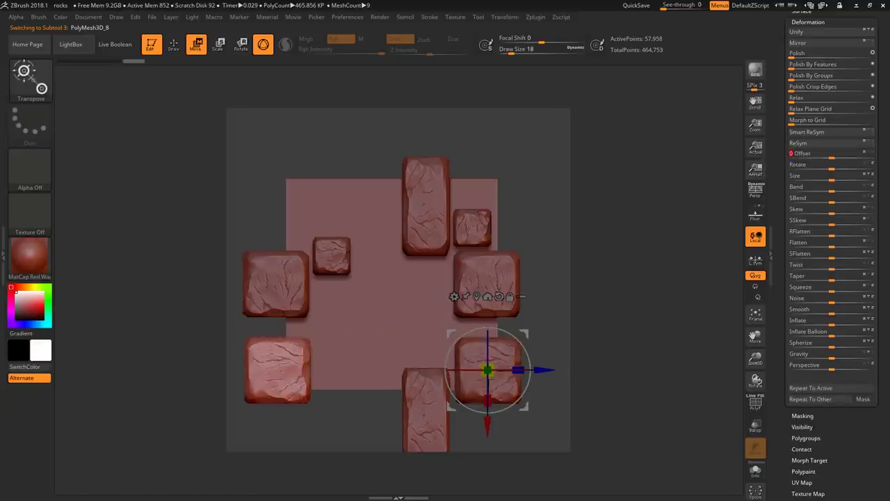
key(ctrl+shift+d)
click(866, 153)
drag(834, 156, 785, 160)
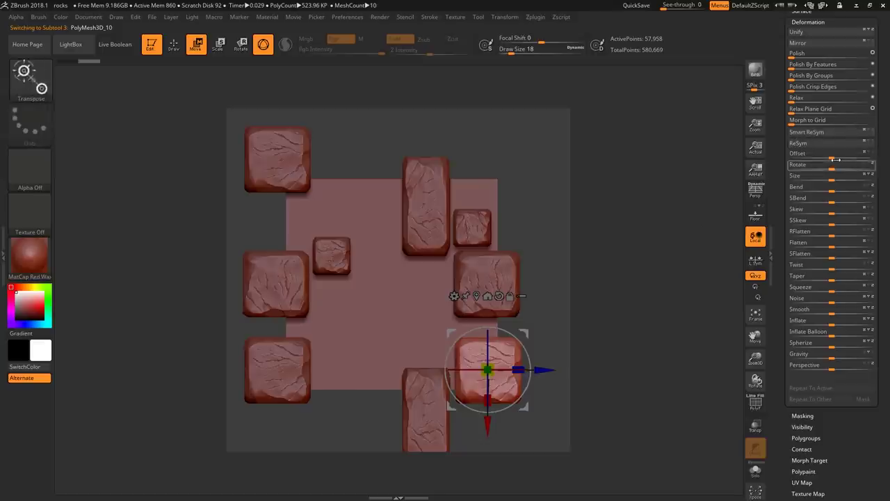
drag(832, 157, 782, 153)
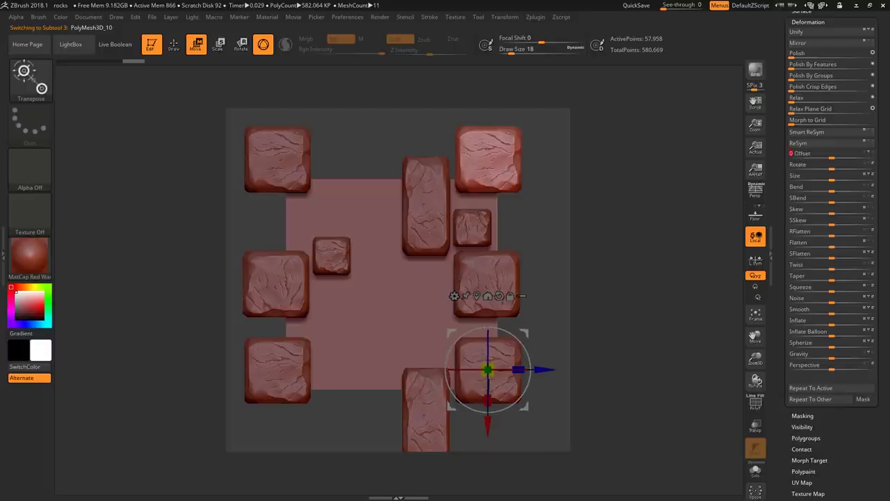
- Duplicate the small stone near the left edge stone and place the copy just above the lower tall stone
key(q)
alt+click(339, 261)
key(ctrl+shift+d)
key(w)
mouse_move(368, 218)
mouse_down()
mouse_move(473, 282)
mouse_move(468, 297)
mouse_up()
- Duplicate the tall stone on the plane's upper edge and move the copy to the middle of the plane
key(q)
alt+click(433, 231)
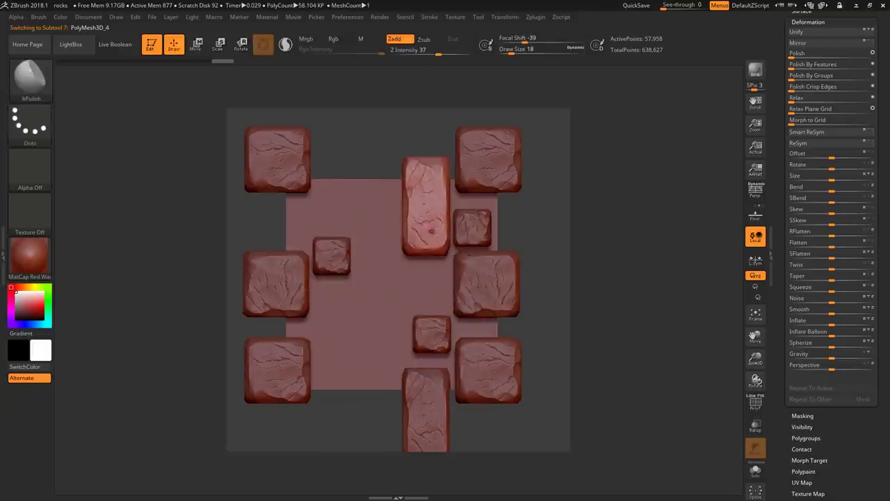
key(ctrl+shift+d)
key(w)
ctrl+drag(426, 206, 383, 311)
- Narrow the tall copy after scaling it to about 0.8 across X and Z, and lay it horizontally above the left small stone
right_drag(383, 311, 350, 310)
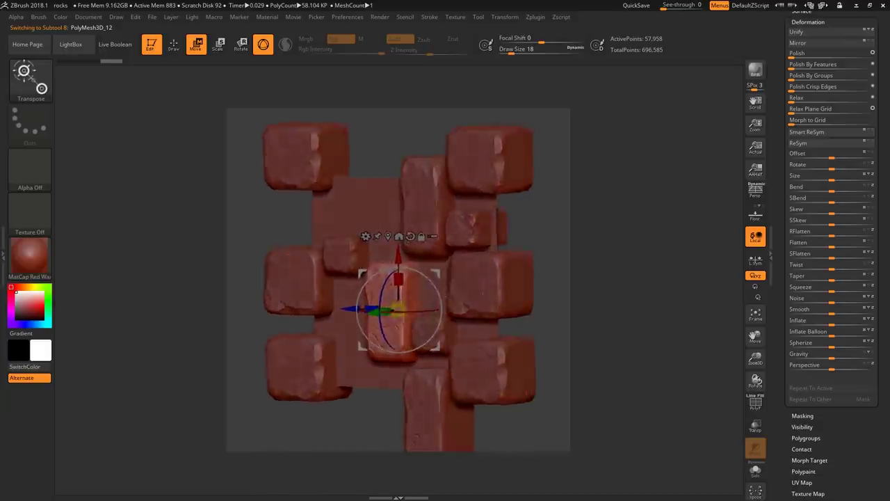
mouse_move(400, 310)
mouse_down()
mouse_move(406, 306)
mouse_move(393, 314)
mouse_up()
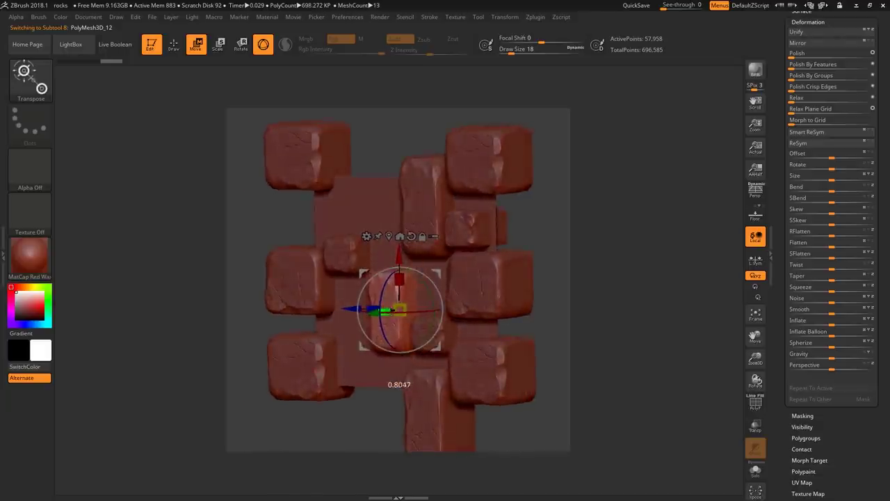
shift+right_drag(391, 315, 419, 310)
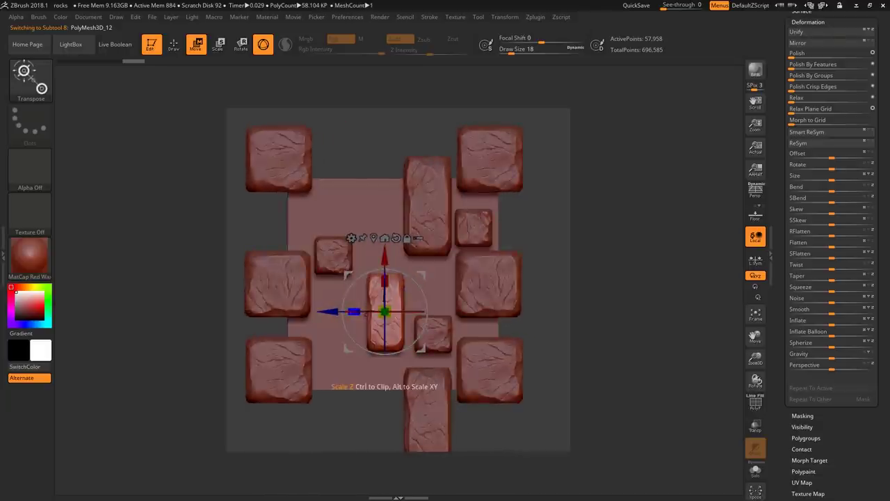
drag(354, 311, 358, 312)
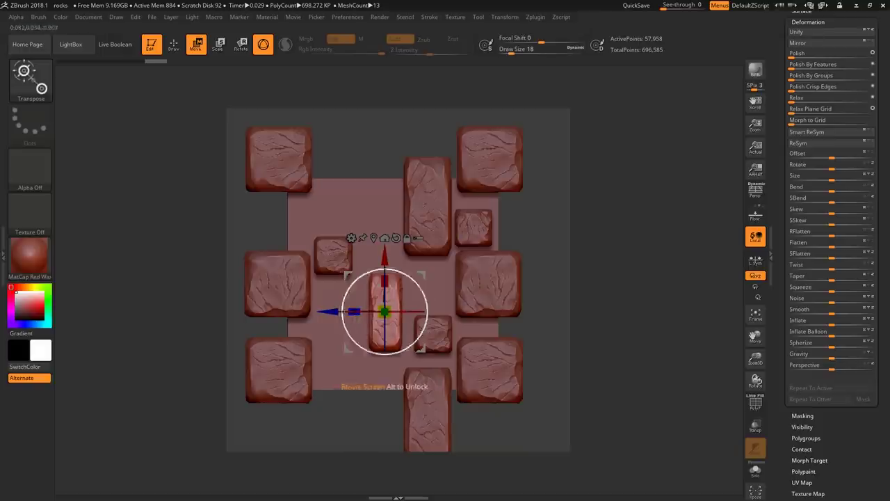
drag(404, 275, 422, 331)
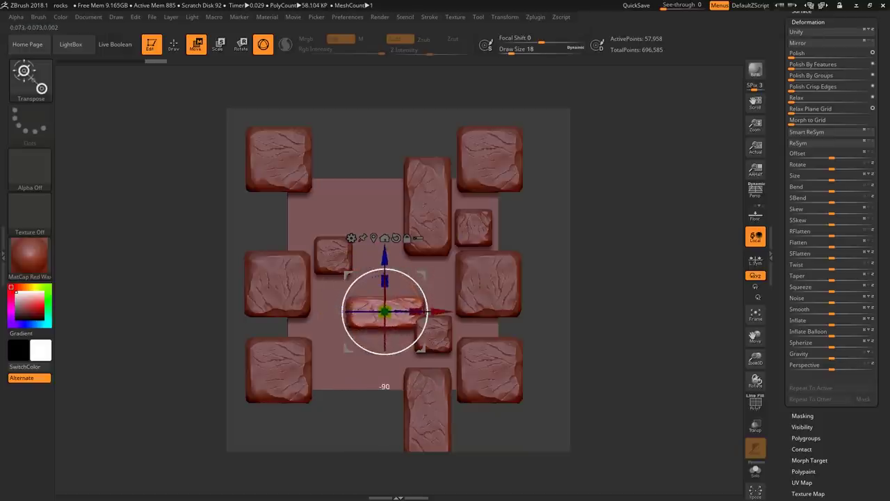
drag(421, 279, 393, 183)
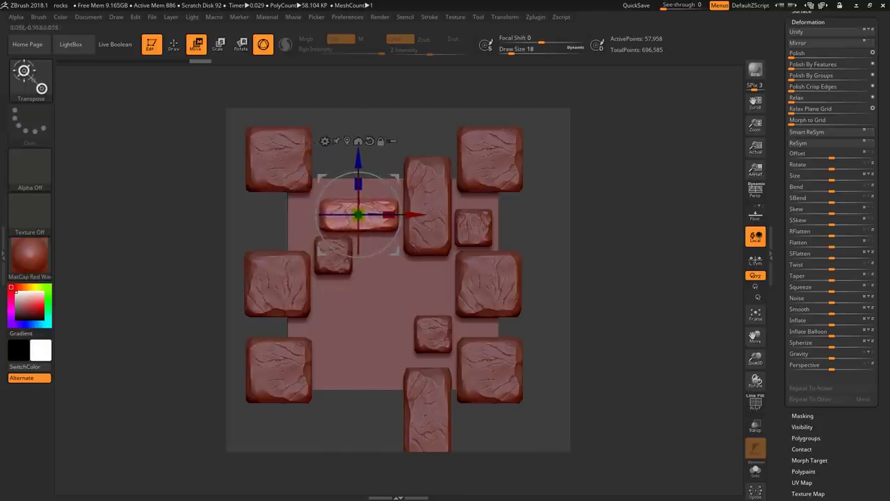
- Move the upper right small stone to the plane's lower edge beside the left corner stone, and offset a duplicate along Z to the upper edge
alt+click(475, 228)
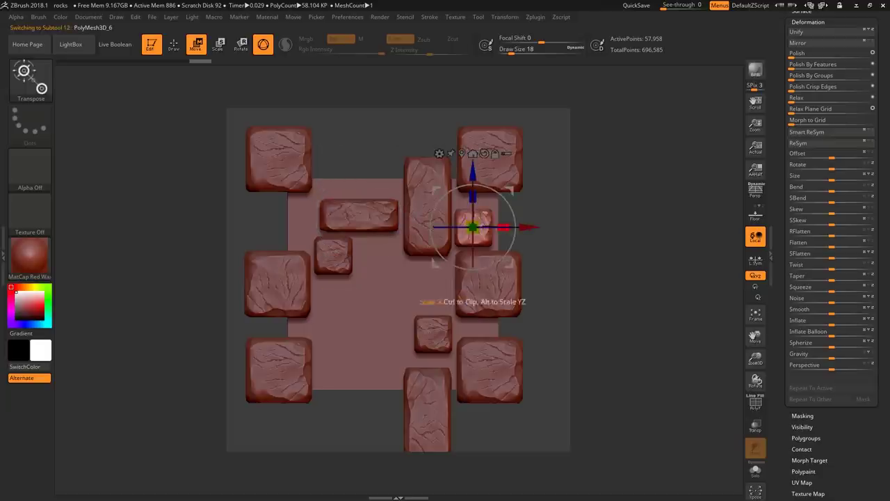
drag(510, 191, 371, 346)
key(ctrl+shift+d)
click(869, 152)
drag(832, 157, 777, 157)
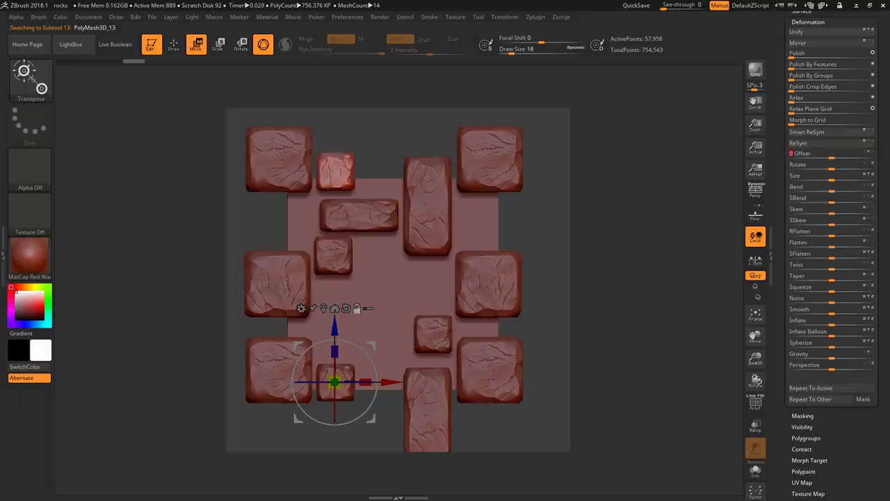
- Shift the horizontal stone onto the plane's left edge and offset a duplicate of it along X onto the right edge
alt+click(389, 223)
drag(415, 214, 370, 215)
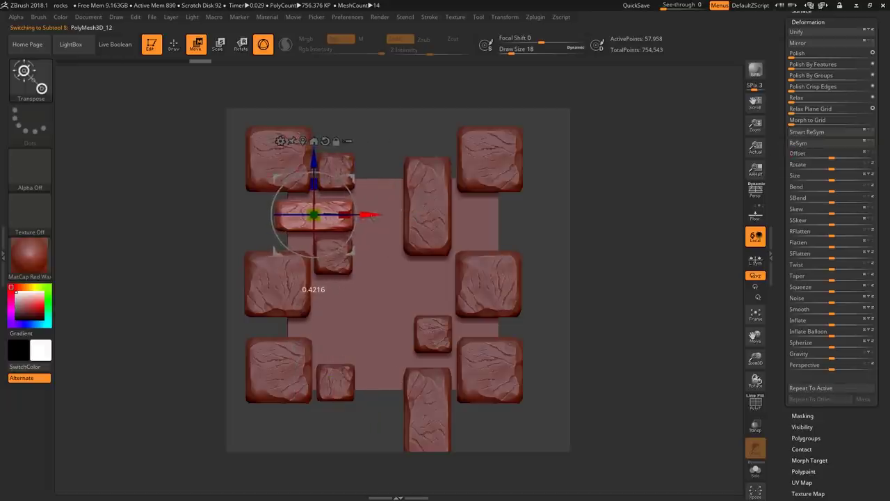
drag(316, 164, 315, 162)
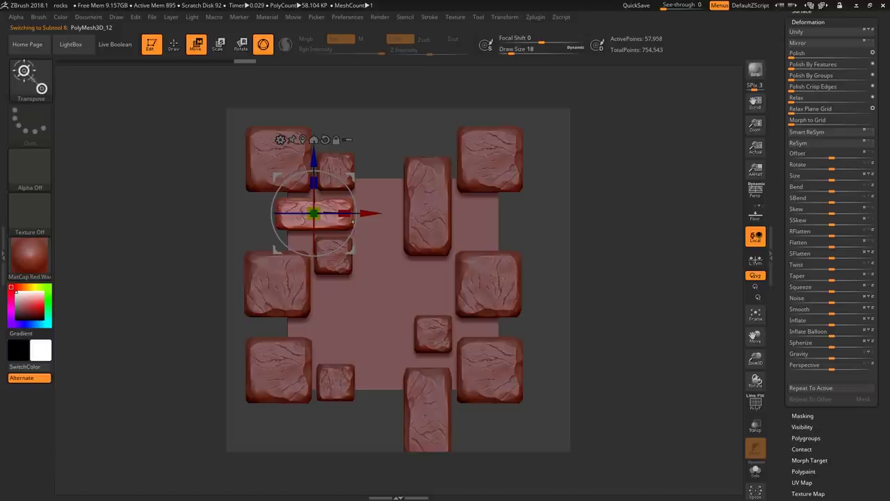
key(ctrl+shift+d)
drag(834, 157, 880, 158)
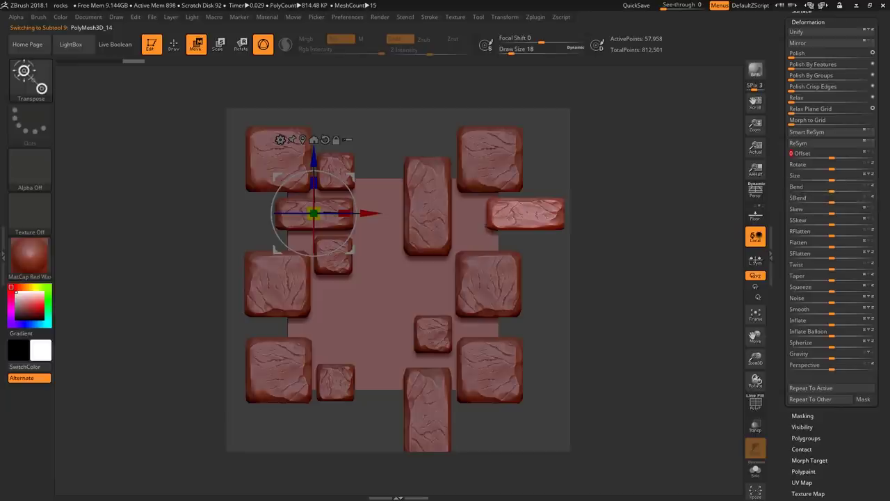
- Duplicate the lower right small stone, shrink the copy, and place it between the upper tall stone and the right middle stone
alt+click(432, 334)
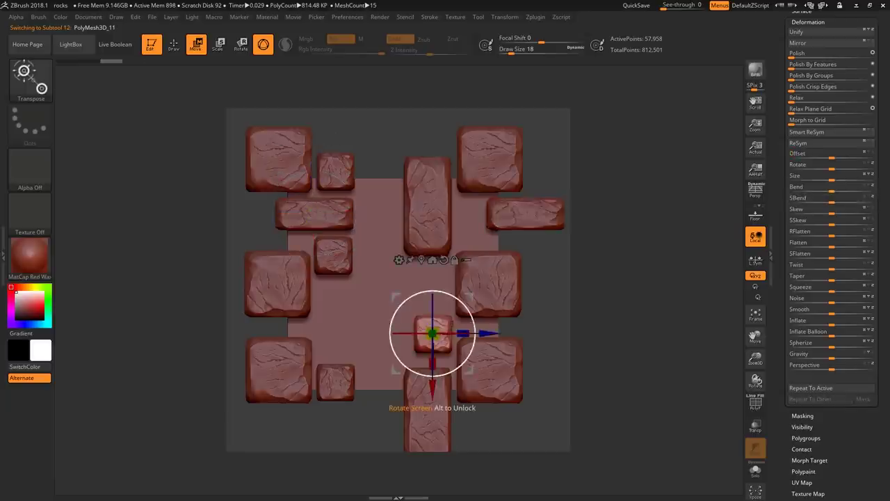
ctrl+drag(471, 371, 422, 340)
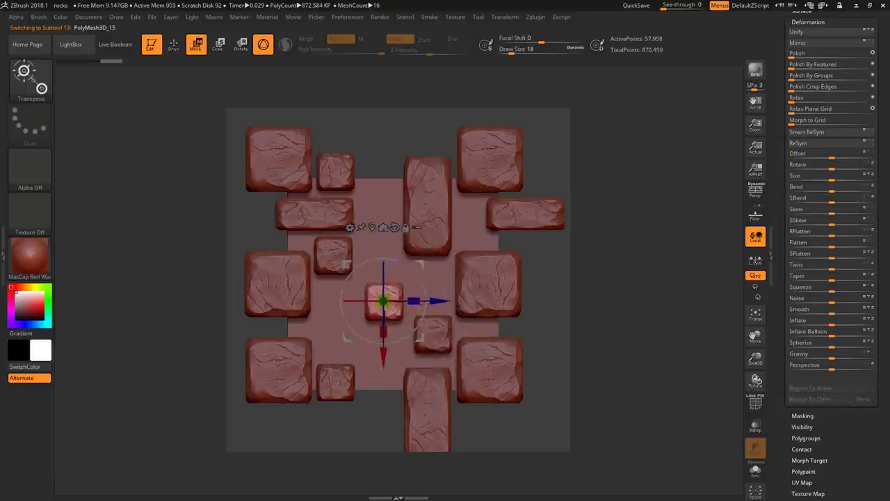
right_drag(435, 343, 413, 319)
drag(384, 303, 397, 311)
shift+right_drag(423, 340, 433, 353)
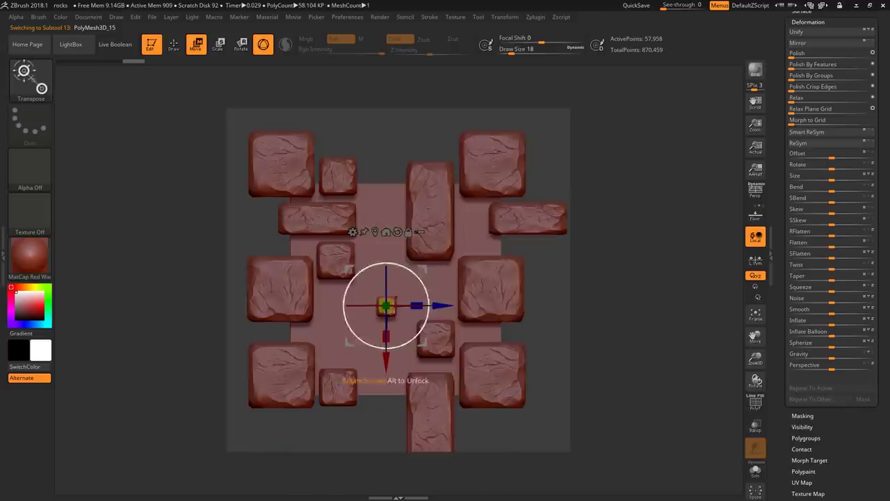
drag(423, 342, 505, 275)
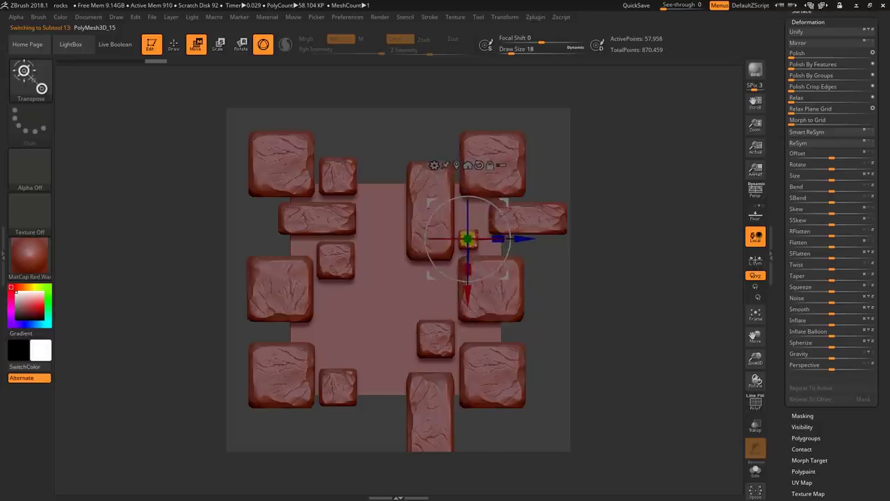
- Copy the tiny stone to the plane's lower edge beside the left small stone, and offset a duplicate of it to the upper edge
ctrl+drag(504, 203, 409, 354)
ctrl+drag(372, 390, 368, 392)
mouse_move(406, 355)
ctrl+mouse_down()
mouse_move(405, 364)
mouse_move(406, 353)
ctrl+mouse_up()
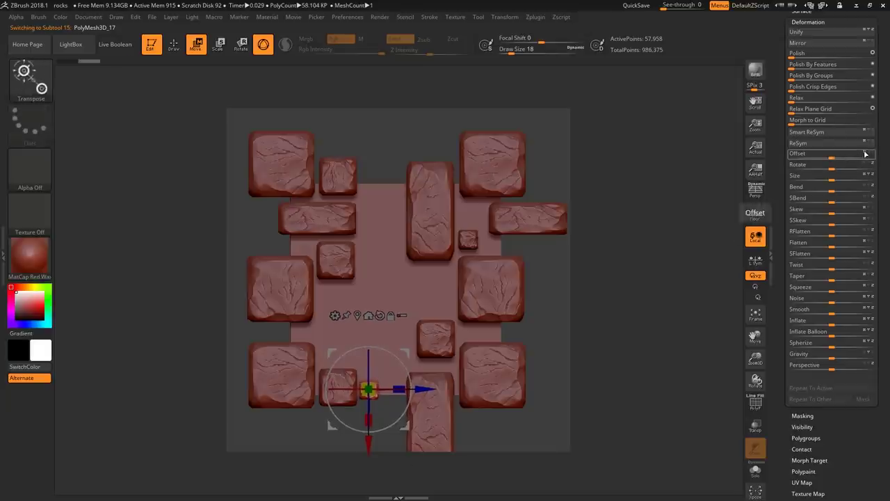
drag(827, 156, 782, 156)
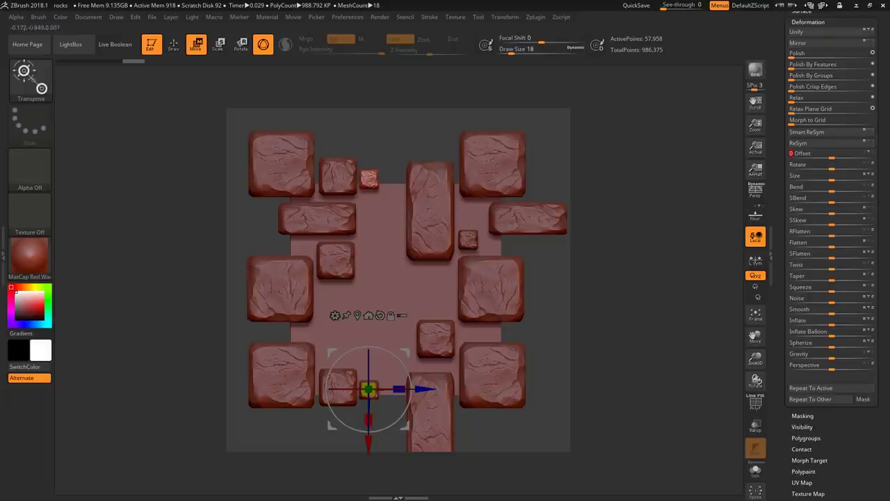
- Place a shrunken duplicate of the tall stone on the upper edge beside the tiny stone, and offset its duplicate by 100 to the lower edge
alt+click(447, 238)
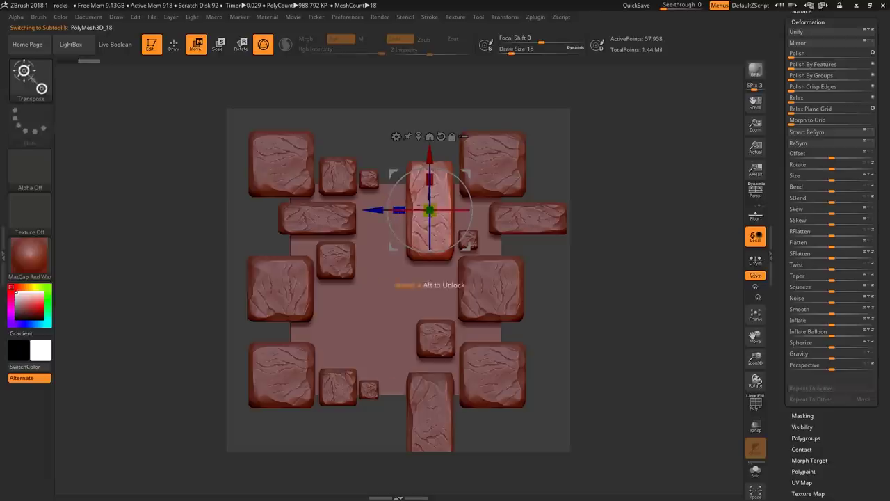
ctrl+drag(466, 173, 438, 212)
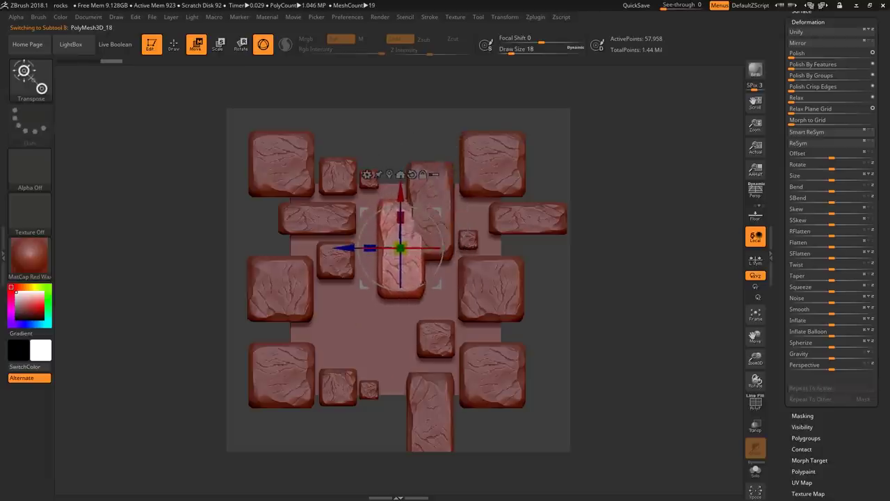
right_drag(412, 212, 373, 201)
drag(418, 255, 428, 271)
shift+right_drag(428, 272, 454, 267)
drag(442, 212, 432, 134)
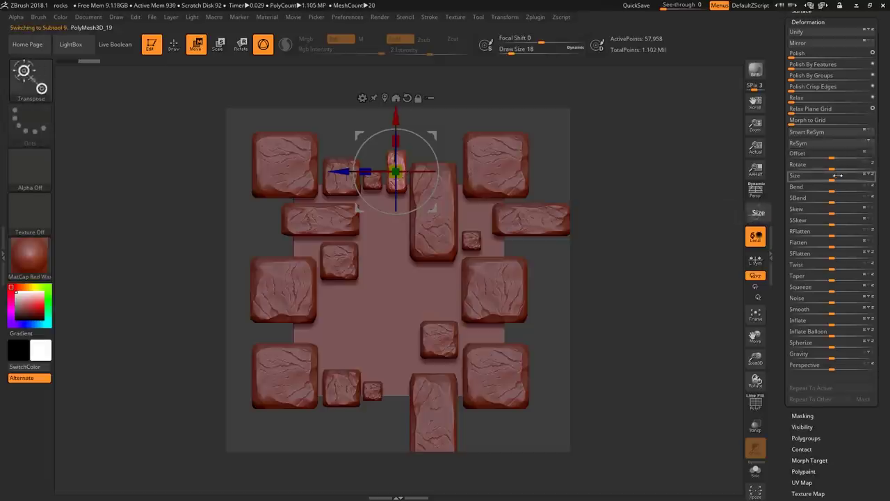
drag(831, 157, 887, 161)
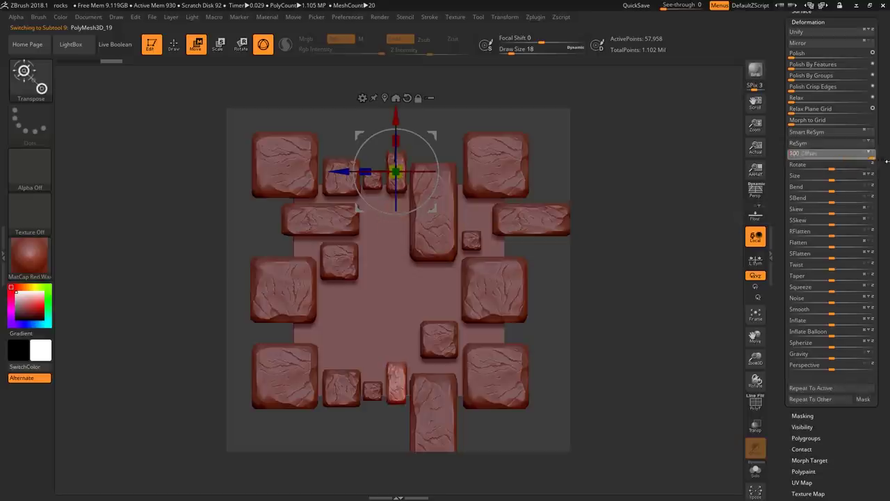
- Duplicate the right middle stone, turn the copy about 90 degrees, and place it near the centre of the plane
key(q)
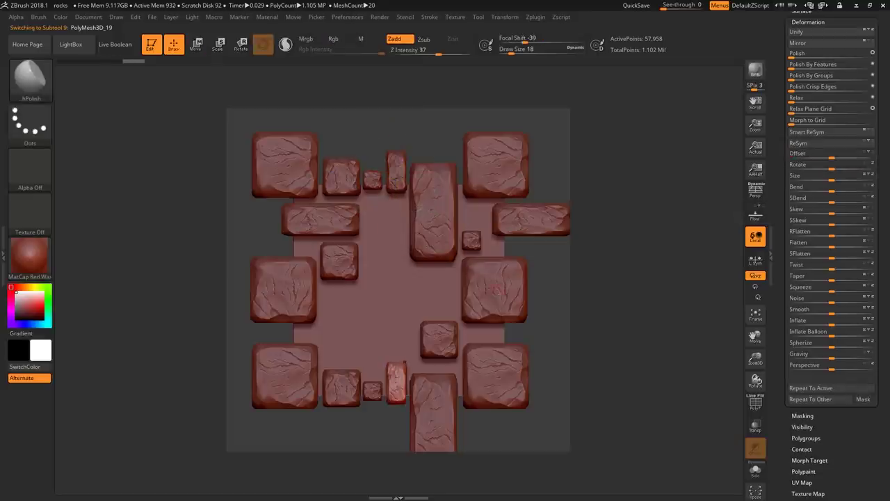
alt+click(496, 290)
key(ctrl+shift+d)
key(w)
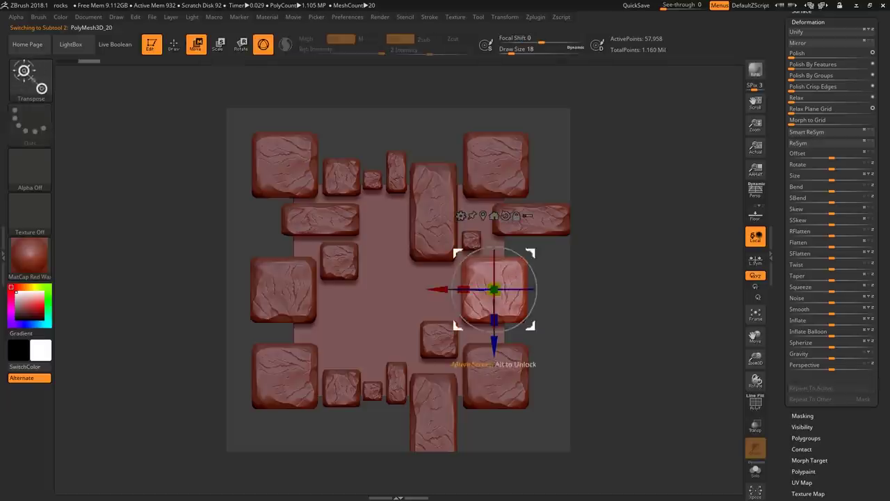
drag(530, 254, 415, 338)
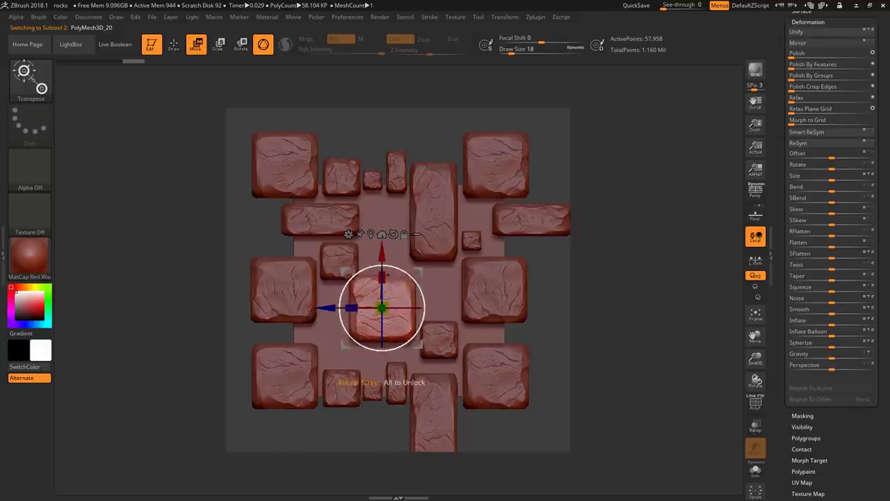
- Adjust the central stone's position between its neighbours and scale it down slightly
drag(453, 306, 418, 307)
drag(382, 279, 382, 333)
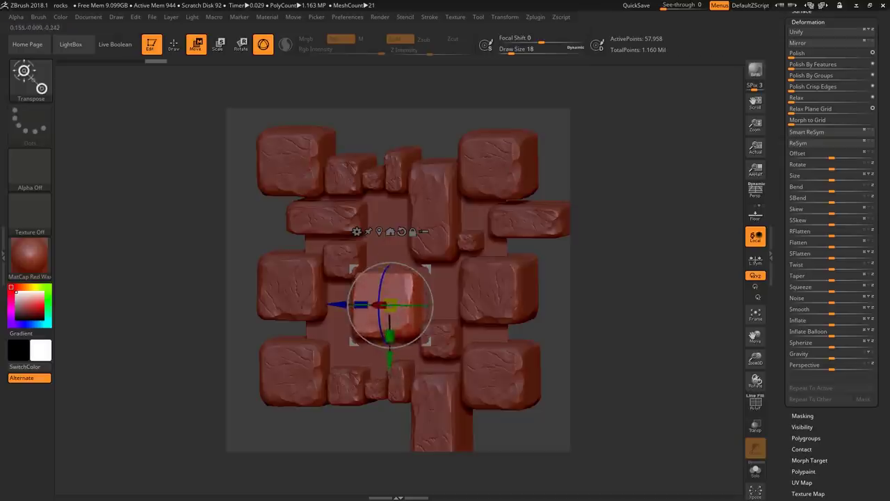
shift+drag(432, 307, 452, 306)
key(ctrl+z)
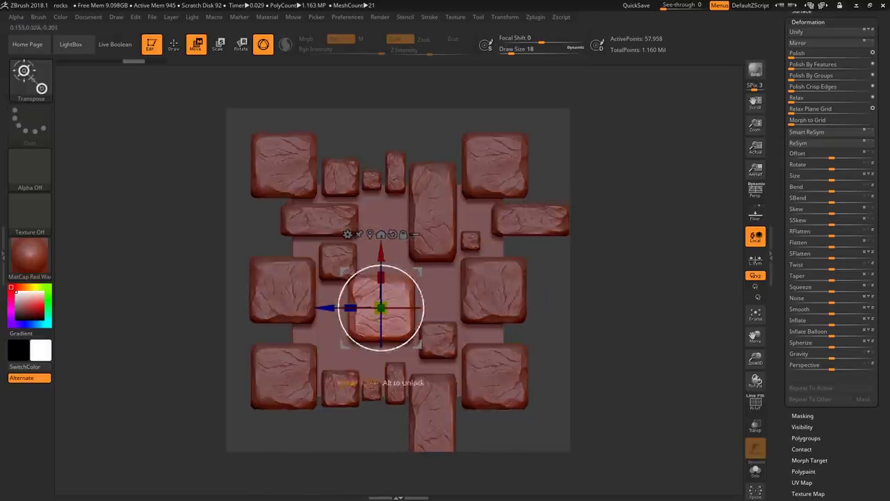
drag(381, 308, 393, 292)
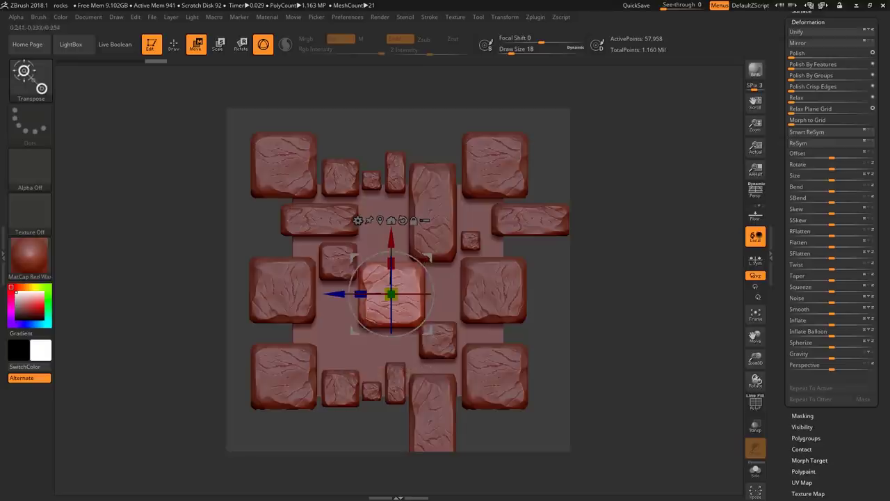
right_drag(432, 305, 382, 298)
drag(378, 294, 374, 293)
right_drag(368, 295, 387, 277)
drag(408, 253, 405, 253)
key(q)
alt+right_drag(397, 264, 418, 257)
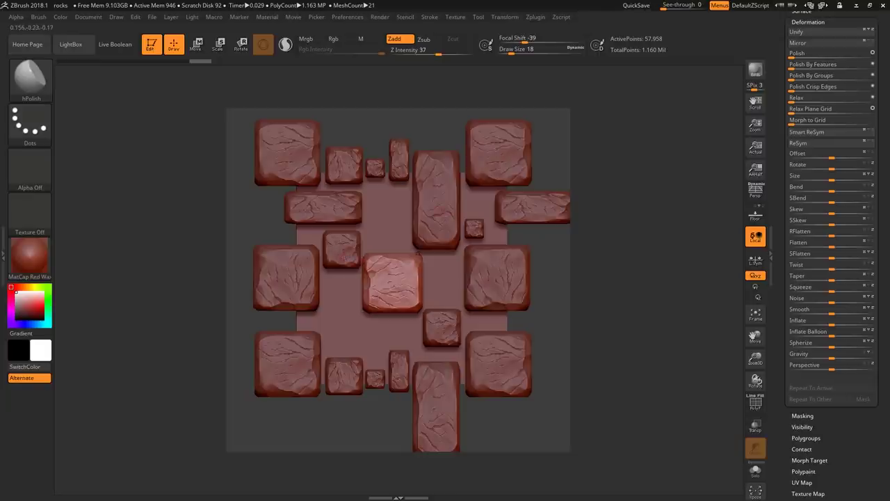
- Duplicate the horizontal stone on the plane's left edge and move the copy below the central stone
alt+click(348, 208)
key(ctrl+shift+d)
key(w)
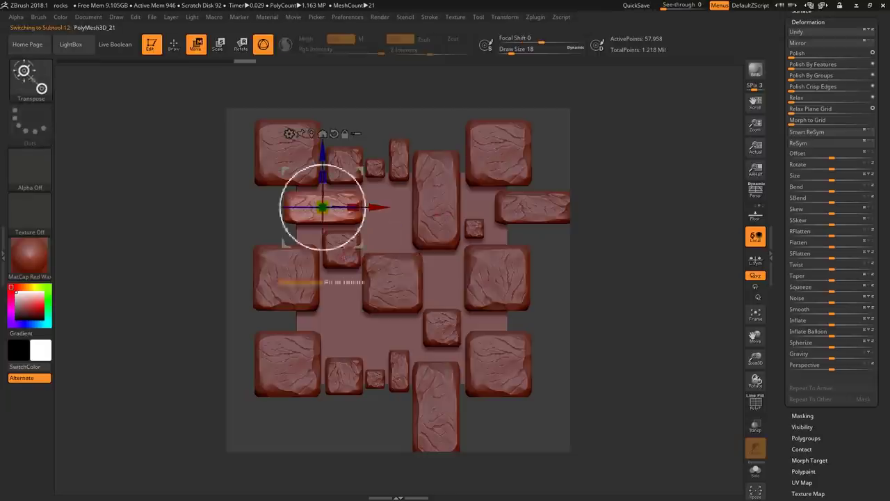
drag(359, 171, 398, 295)
drag(363, 331, 364, 331)
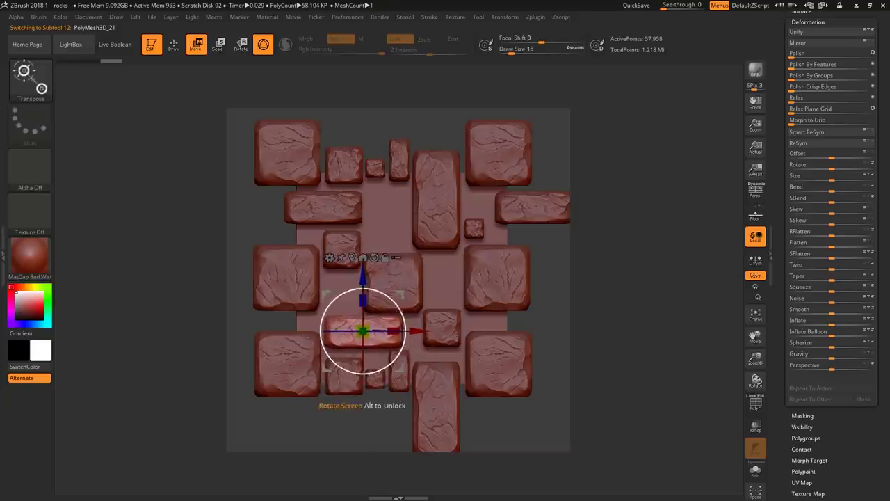
- Slim the lower horizontal copy slightly and fit it between the central stone and the small stones on the lower edge
drag(626, 313, 609, 302)
right_drag(408, 334, 389, 348)
drag(409, 332, 408, 332)
mouse_move(388, 337)
right_down()
mouse_move(424, 334)
mouse_move(394, 334)
right_up()
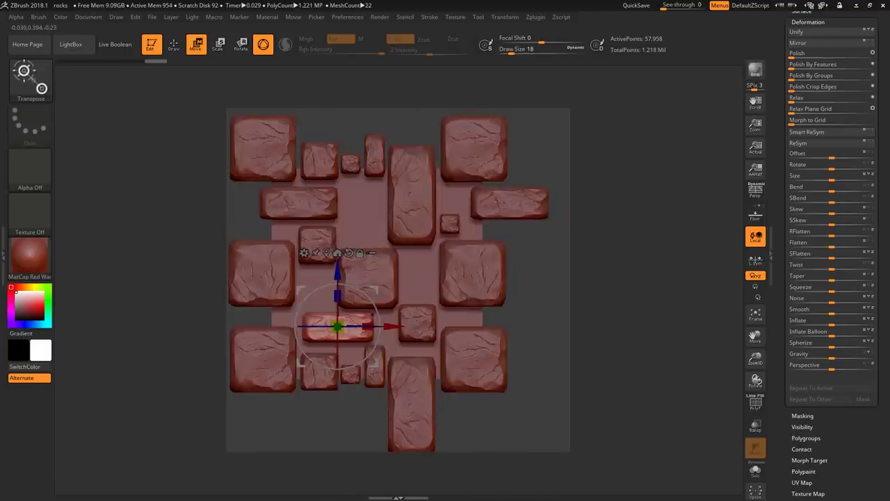
drag(393, 327, 394, 326)
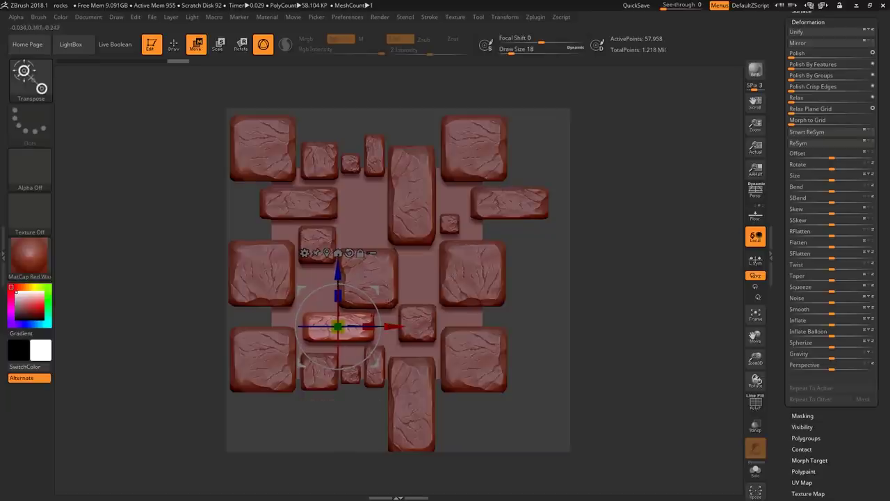
- Duplicate the tiny stone on the lower edge and place the copy directly above it, under the horizontal stone
key(q)
alt+right_drag(359, 379, 416, 324)
alt+click(386, 352)
key(ctrl+shift+d)
key(w)
drag(378, 400, 379, 376)
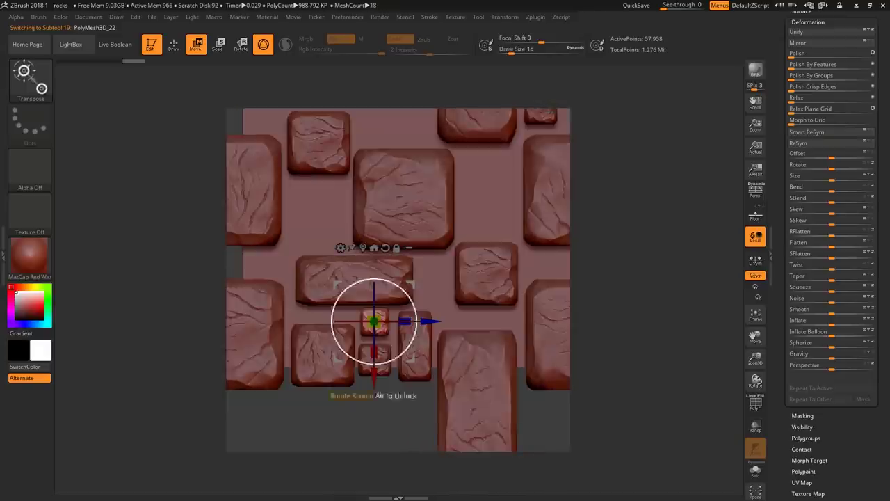
drag(368, 334, 374, 376)
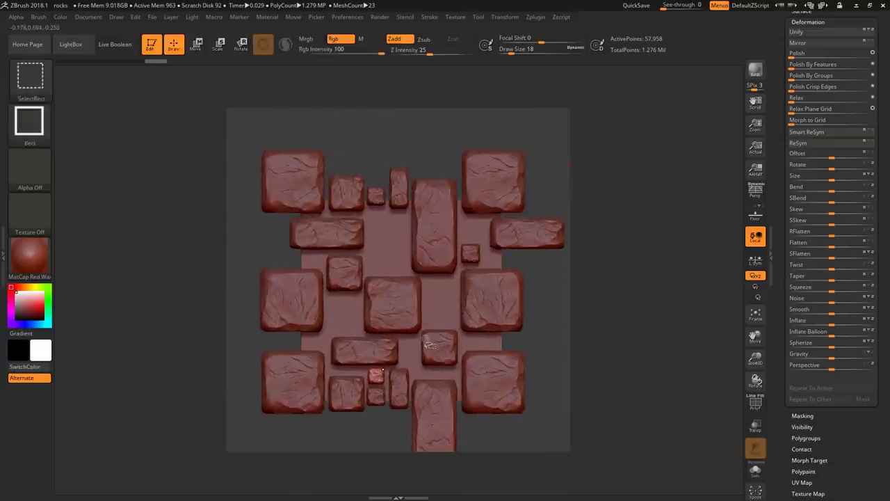
- Duplicate the upper tiny stone into the gap between the right middle and lower right corner stones, and stretch the copy horizontally to fill it
key(ctrl+shift+d)
key(w)
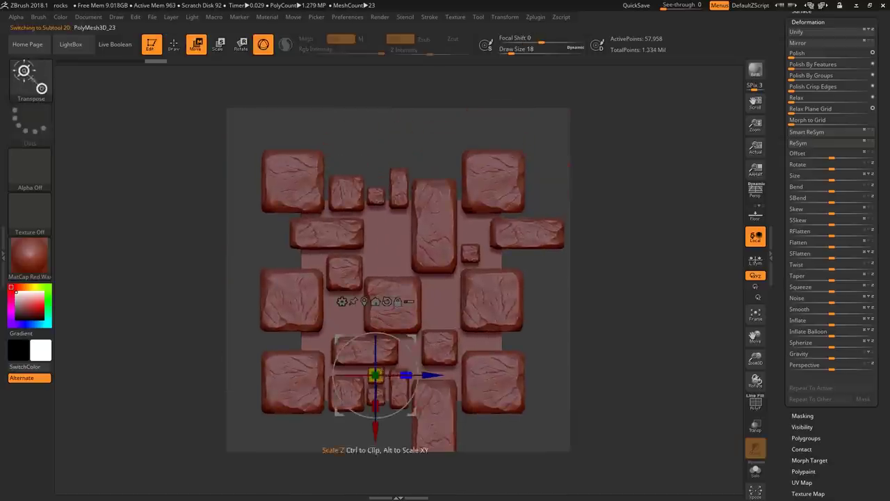
drag(411, 411, 510, 376)
mouse_move(510, 376)
ctrl+right_down()
mouse_move(513, 417)
mouse_move(516, 366)
ctrl+right_up()
drag(506, 287, 535, 286)
ctrl+right_drag(532, 287, 518, 303)
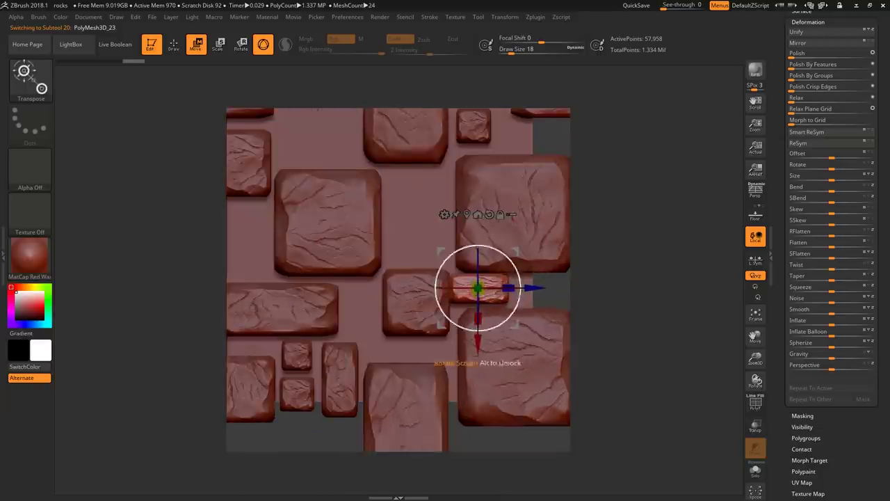
drag(509, 288, 532, 288)
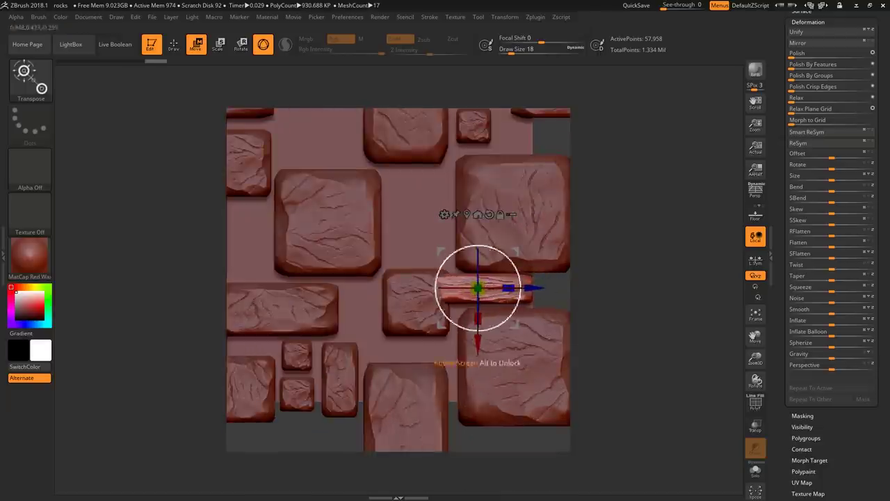
drag(441, 325, 473, 328)
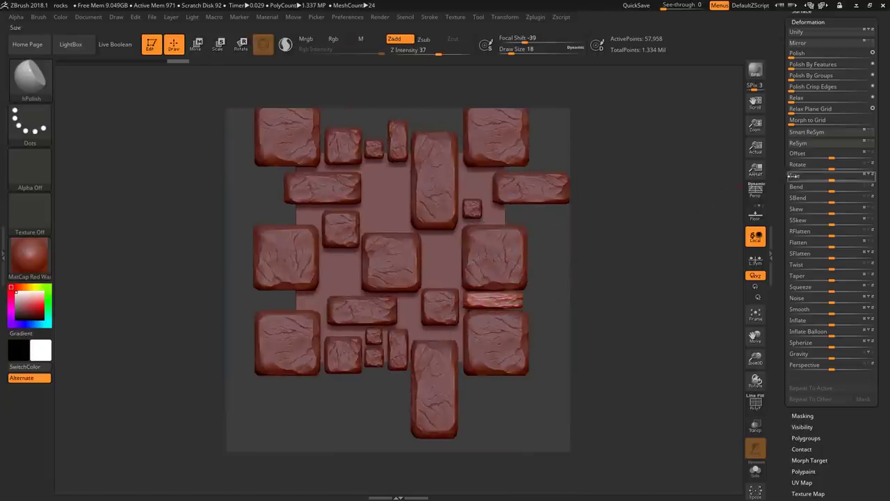
- Duplicate the thin stone and offset the copy by -100 along X onto the plane's left edge
scroll(784, 224, up, 5)
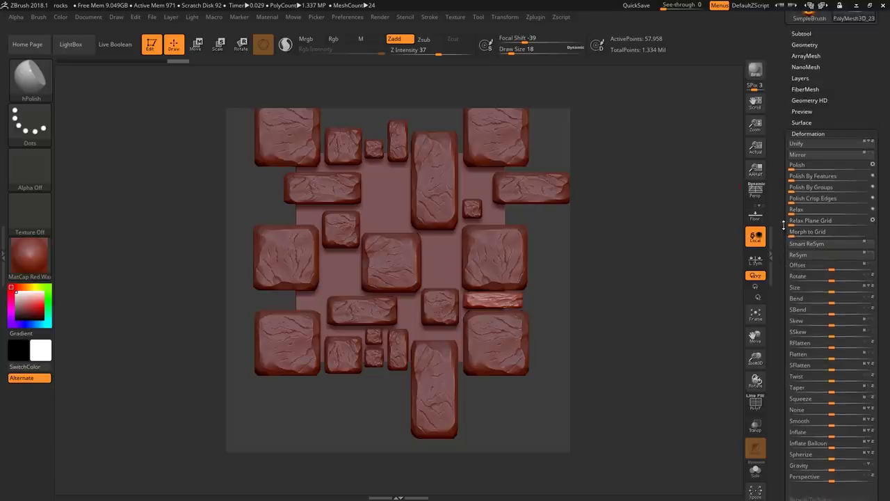
scroll(784, 224, up, 3)
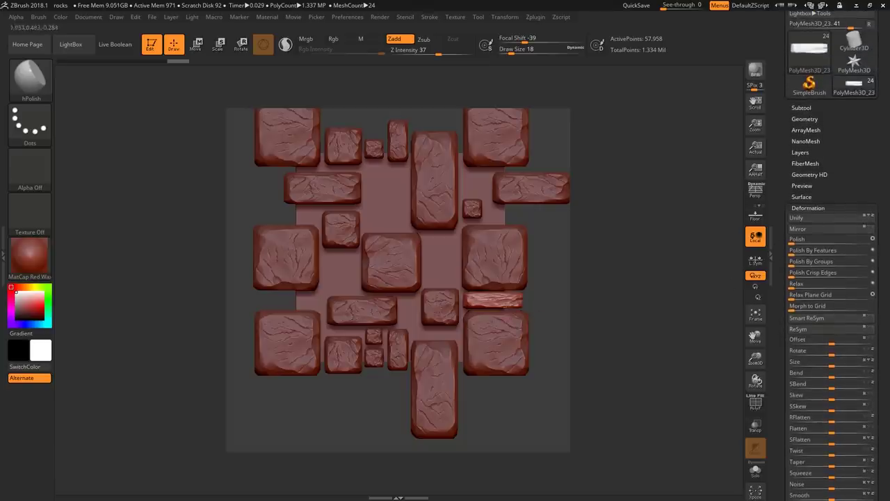
key(w)
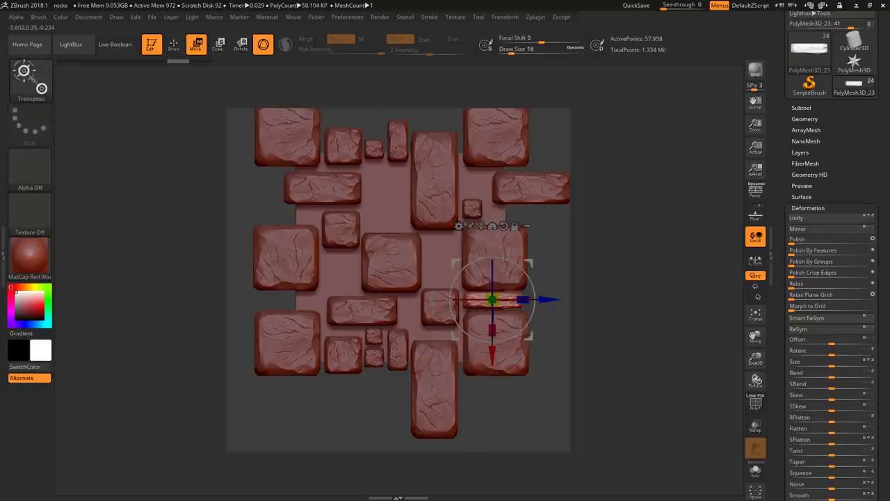
key(ctrl+shift+d)
drag(833, 341, 779, 341)
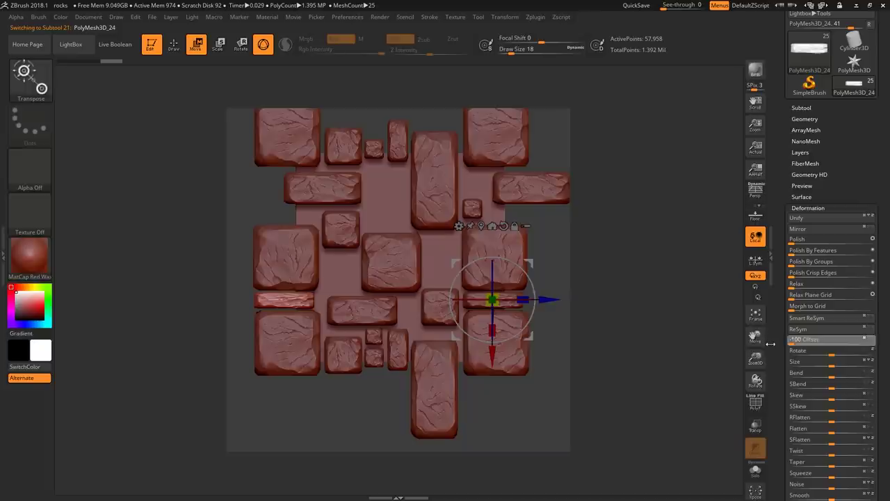
- Duplicate the left small stone and move the copy into the empty area above the central stone
key(q)
alt+drag(538, 231, 555, 252)
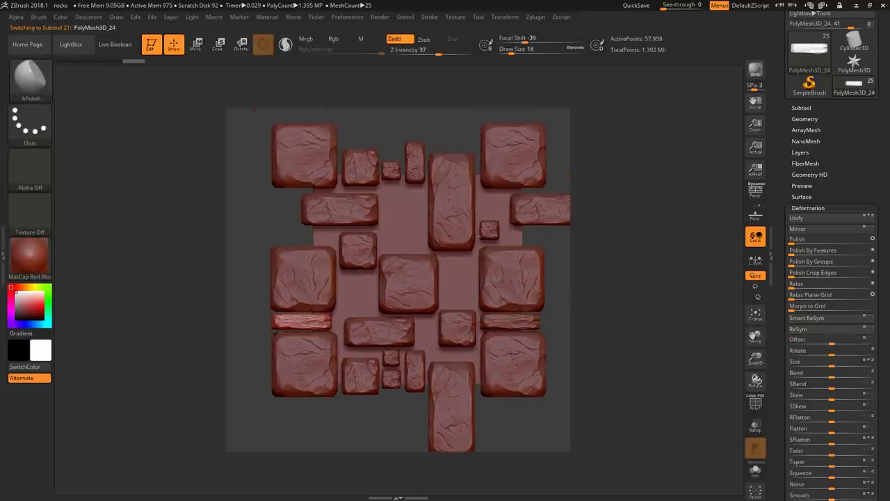
alt+click(367, 258)
key(ctrl+shift+d)
key(w)
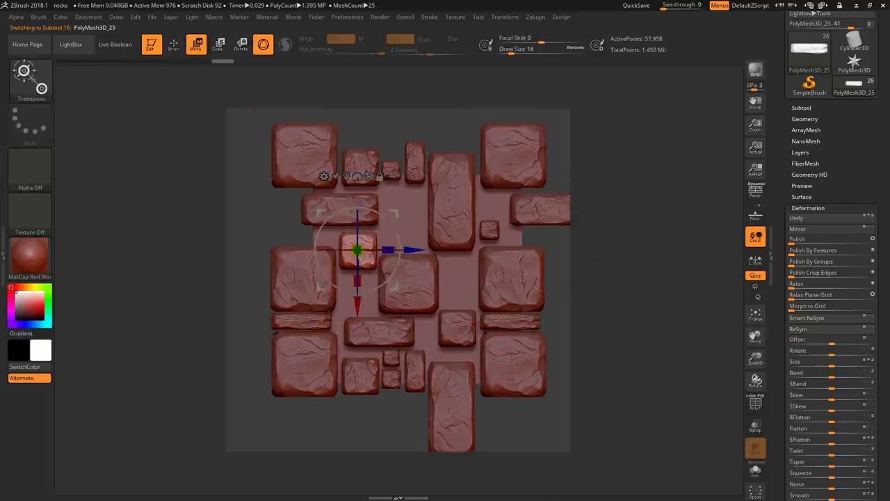
drag(394, 286, 440, 251)
- Adjust the enlarged copy's depth and shift it slightly down to fit between the tall stone and the central stone
drag(563, 236, 515, 237)
mouse_move(402, 216)
mouse_down()
mouse_move(410, 217)
mouse_move(393, 216)
mouse_up()
shift+drag(535, 238, 585, 237)
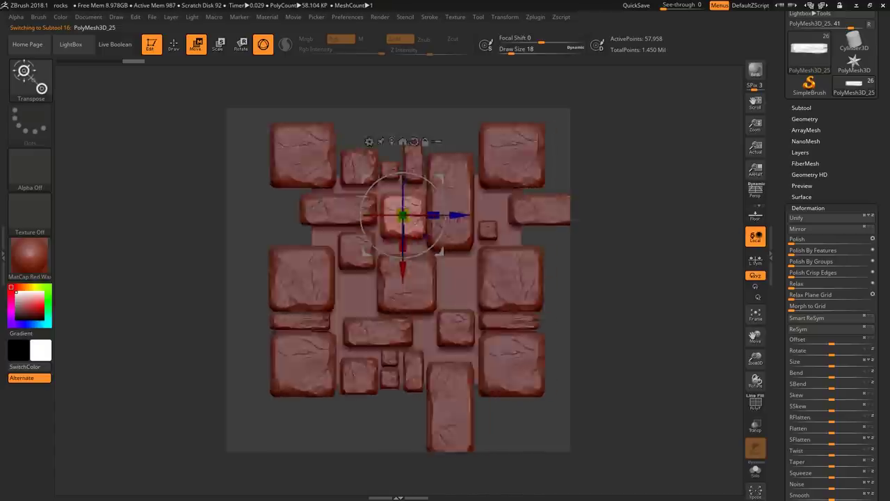
drag(440, 252, 436, 263)
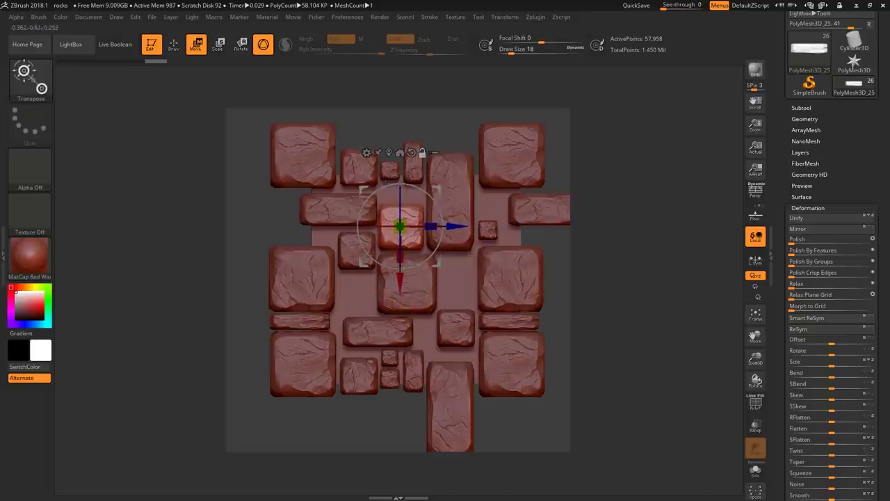
- Duplicate the stone above the central stone into the gap between the central and right middle stones, and stretch the copy vertically to fill it
drag(454, 226, 454, 226)
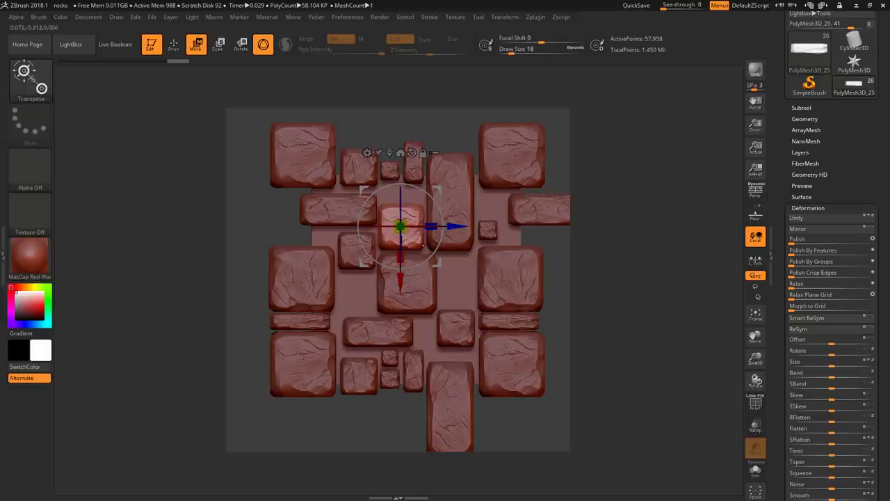
drag(438, 262, 493, 312)
right_drag(454, 280, 410, 307)
drag(471, 304, 471, 310)
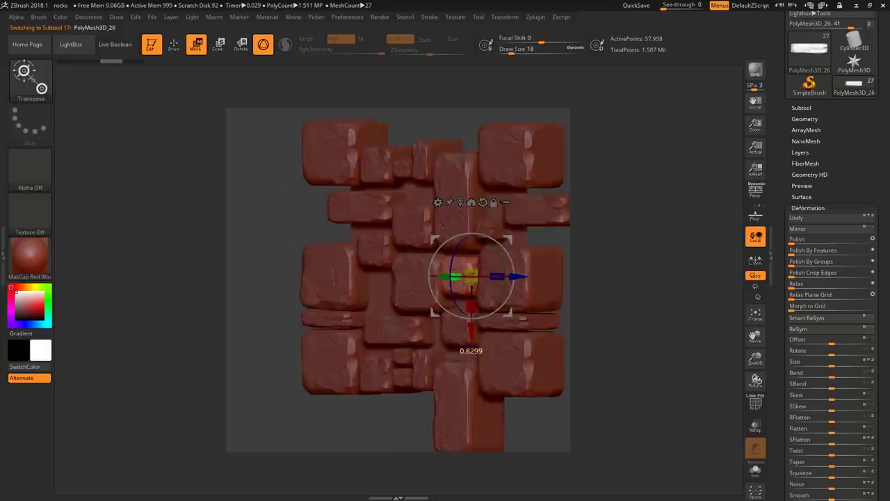
shift+right_drag(480, 279, 459, 270)
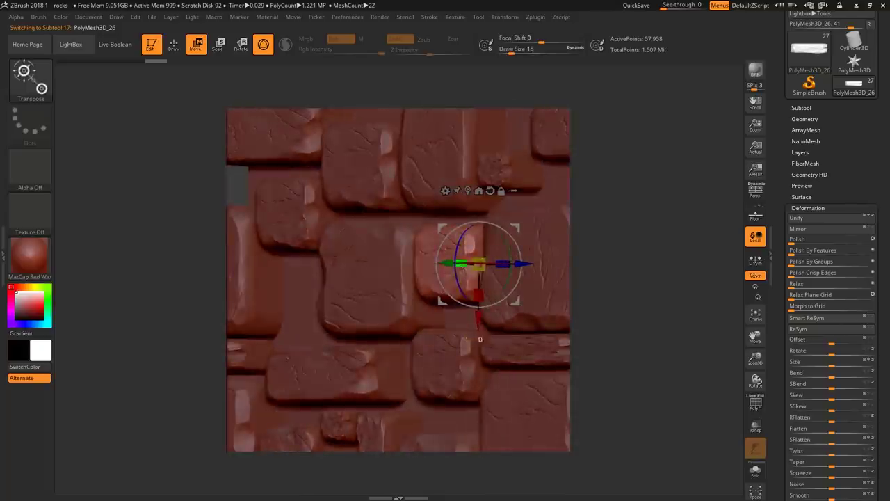
key(ctrl+z)
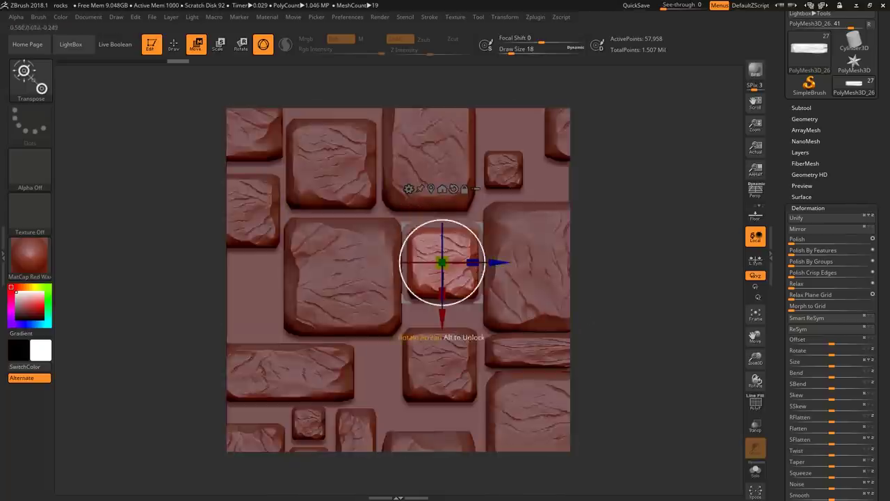
mouse_move(442, 316)
mouse_down()
mouse_move(443, 308)
mouse_move(442, 327)
mouse_up()
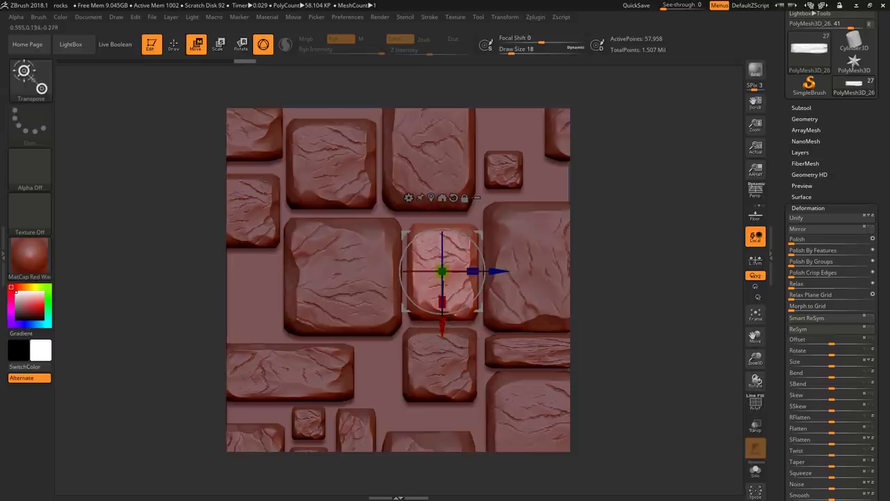
- Lower the new stone beside the central stone so it sits deeper than its neighbours
key(q)
mouse_move(480, 310)
ctrl+right_down()
mouse_move(423, 280)
mouse_move(389, 281)
mouse_move(433, 273)
mouse_move(422, 302)
mouse_move(445, 336)
ctrl+right_up()
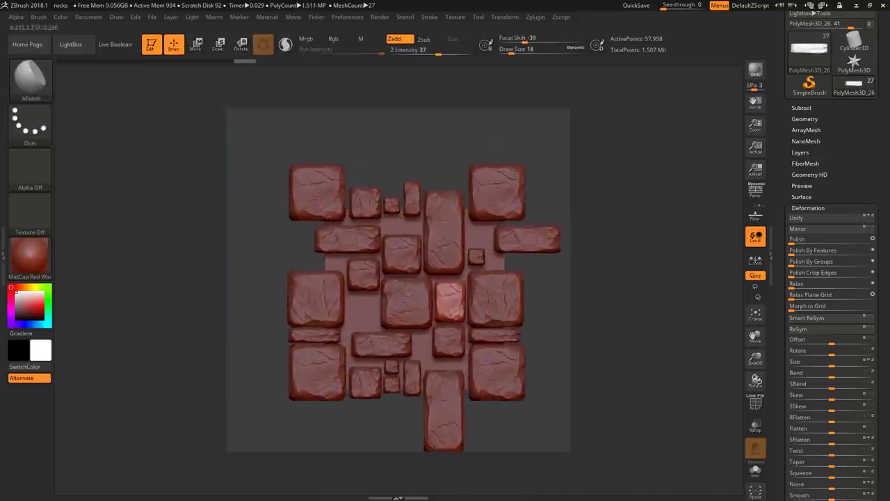
right_drag(436, 301, 418, 282)
key(w)
mouse_move(464, 303)
right_down()
mouse_move(501, 358)
mouse_move(497, 306)
right_up()
drag(481, 292, 482, 300)
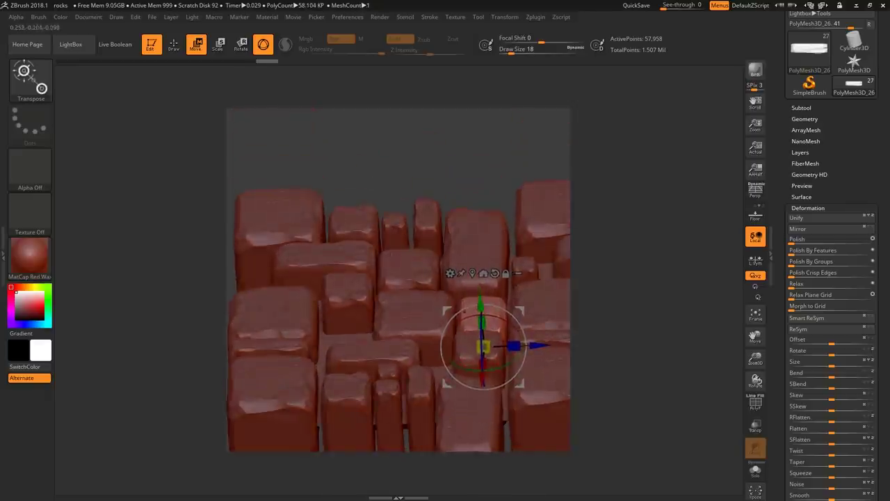
- Adjust the height of the stone above the central stone so it stands slightly above its neighbours
alt+click(399, 266)
drag(407, 249, 407, 249)
shift+right_drag(467, 259, 471, 227)
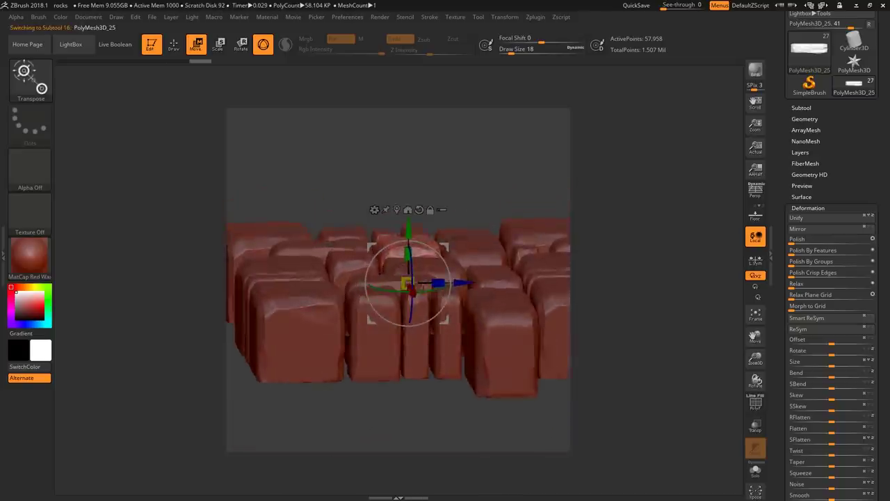
drag(408, 228, 408, 230)
right_drag(445, 233, 454, 278)
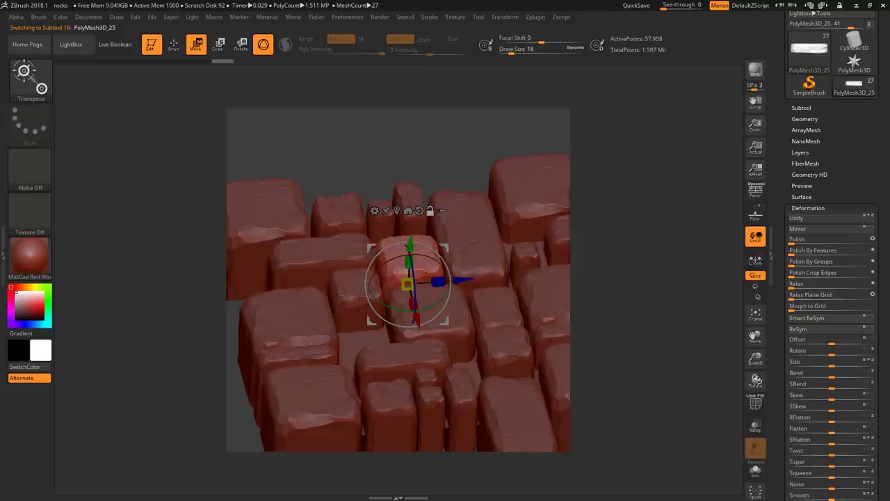
- Lower the small stone at the upper left of the central stone slightly into the plane
alt+click(342, 297)
drag(356, 275, 355, 277)
shift+right_drag(410, 271, 390, 275)
drag(338, 266, 339, 273)
right_drag(341, 275, 320, 306)
- Select the ground plane, frame it to fill the document, and grab the stone pattern's depth as an alpha
right_drag(338, 208, 386, 159)
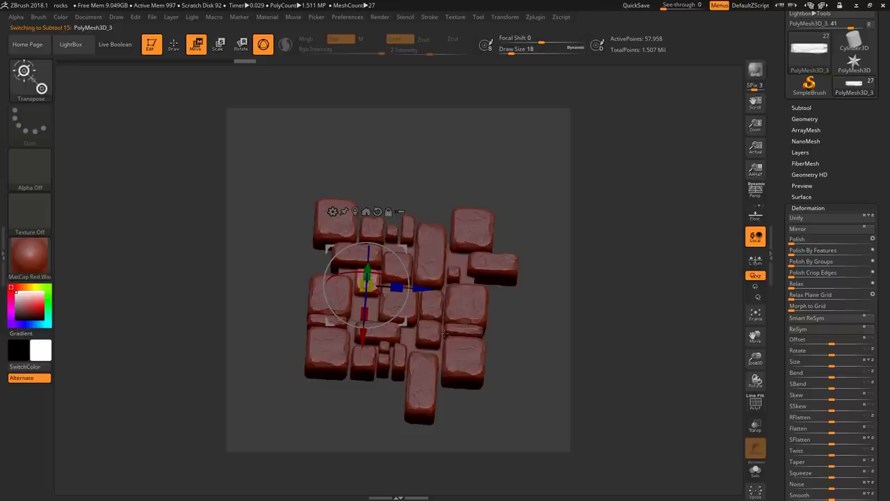
right_drag(386, 158, 383, 171)
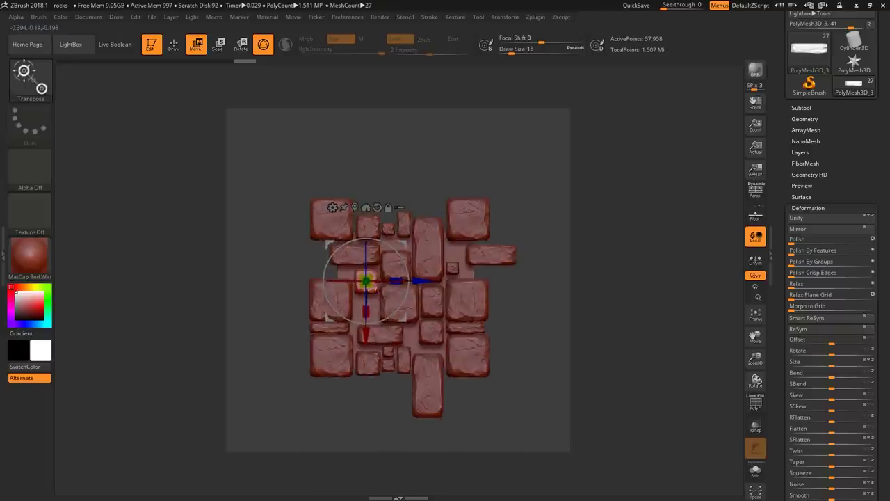
alt+click(368, 311)
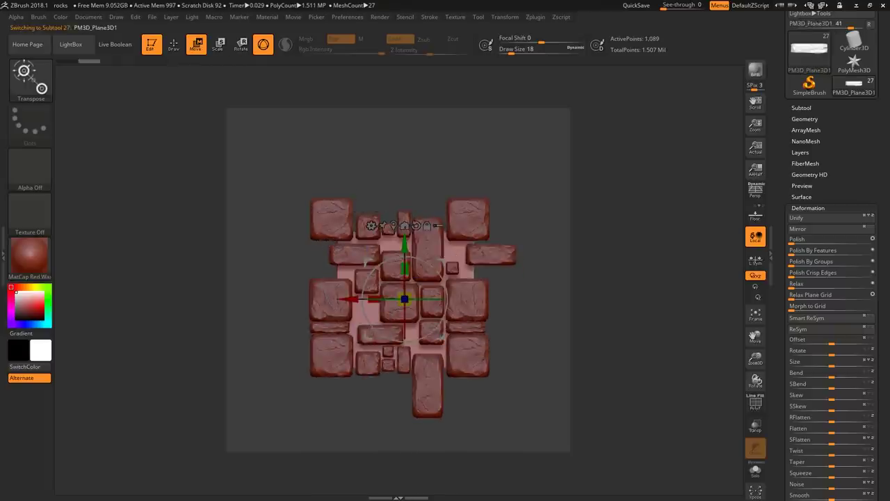
key(f)
key(f)
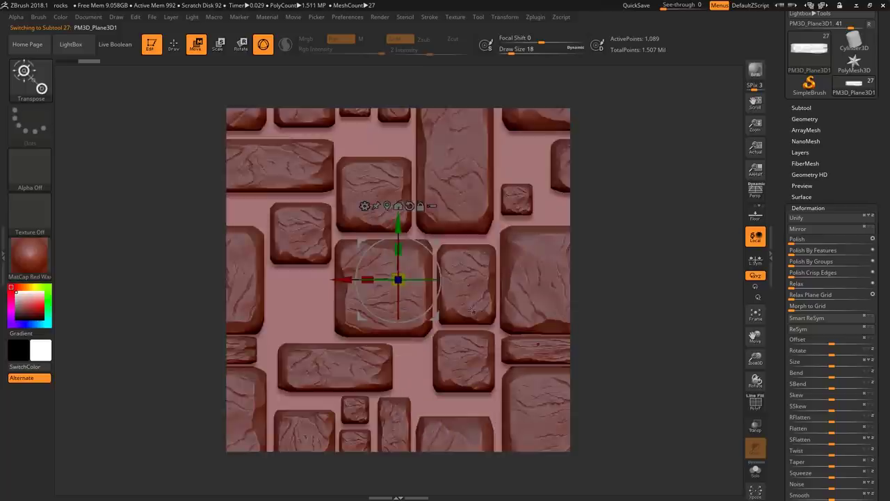
key(q)
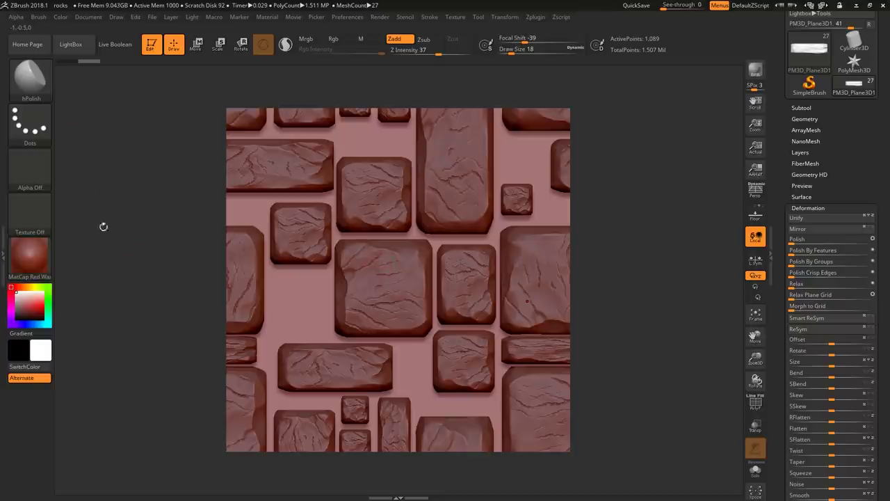
click(30, 168)
click(314, 352)
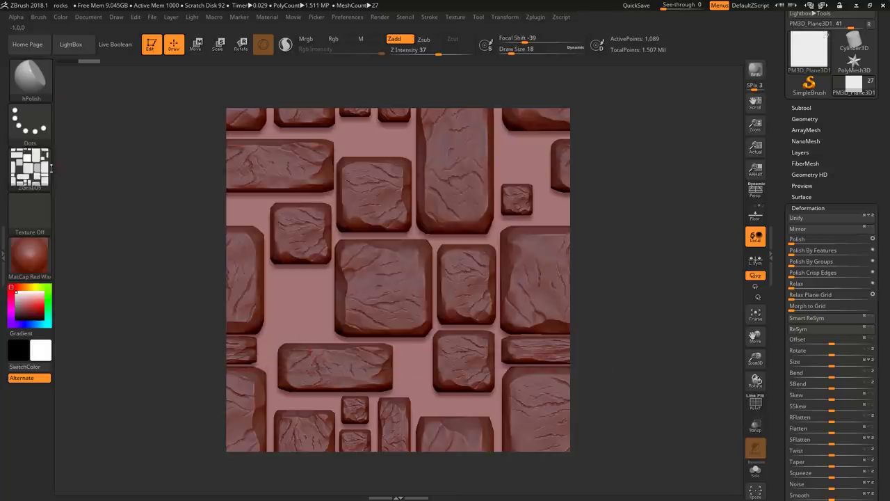
mouse_move(34, 174)
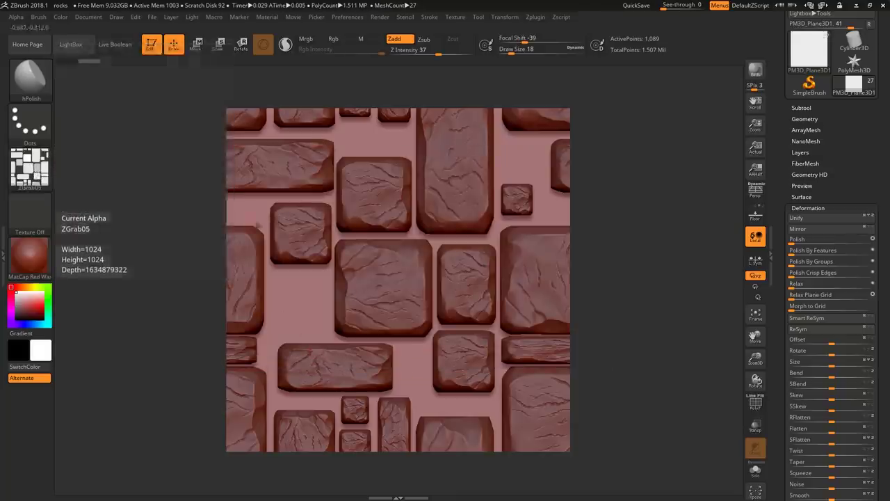
- Raise the ground plane slightly toward the tops of the stones
ctrl+right_drag(439, 323, 440, 233)
right_drag(350, 245, 387, 300)
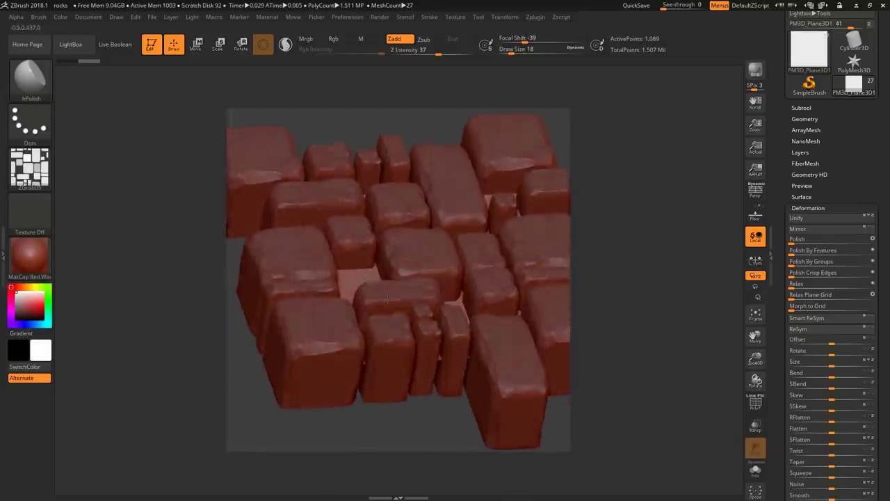
right_drag(325, 240, 317, 272)
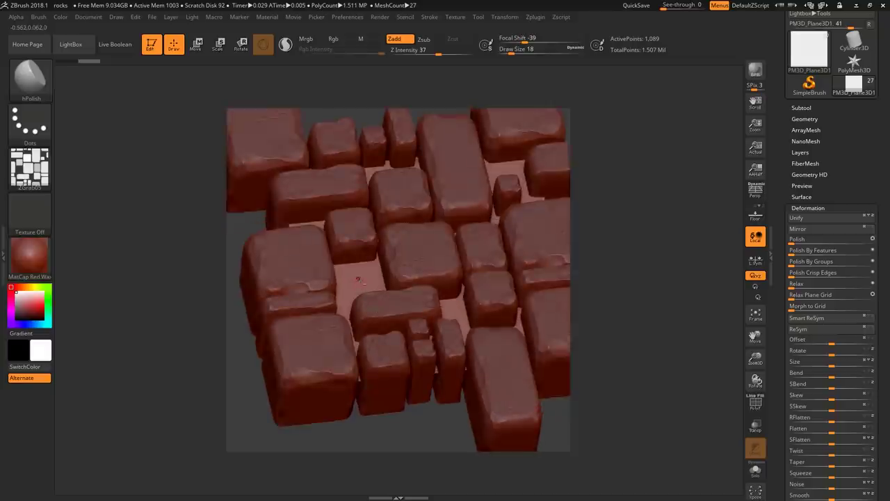
right_drag(417, 256, 518, 263)
right_drag(379, 251, 292, 252)
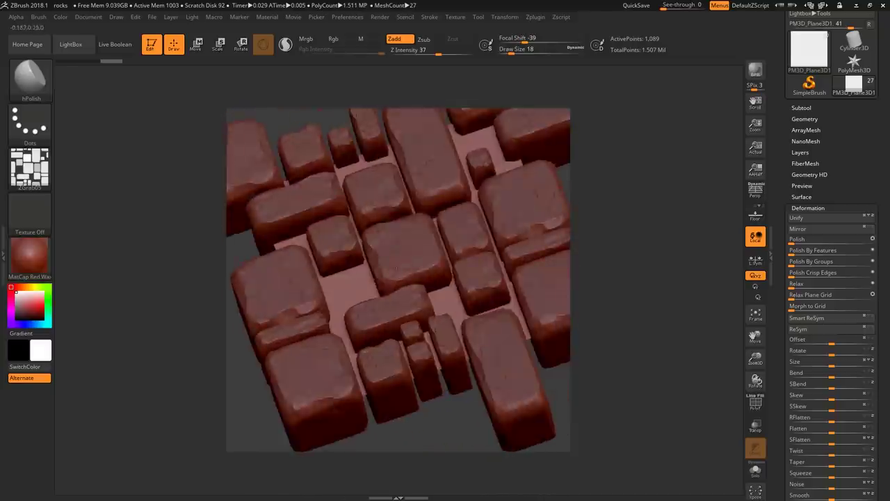
key(w)
shift+right_drag(451, 299, 460, 248)
drag(438, 256, 438, 219)
key(ctrl+z)
right_drag(437, 221, 440, 267)
drag(443, 265, 443, 249)
mouse_move(443, 248)
right_down()
mouse_move(411, 207)
mouse_move(412, 301)
right_up()
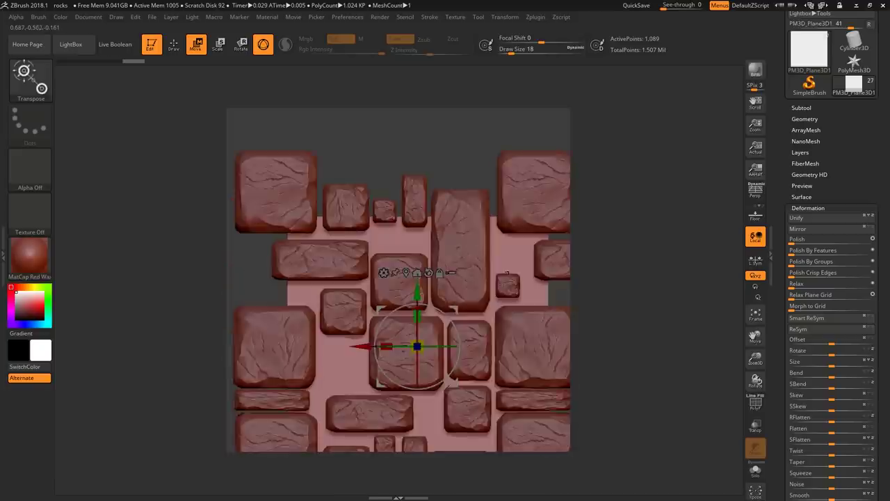
- Reframe the raised plane in the document and grab a fresh depth alpha of the stone pattern
key(f)
key(f)
key(q)
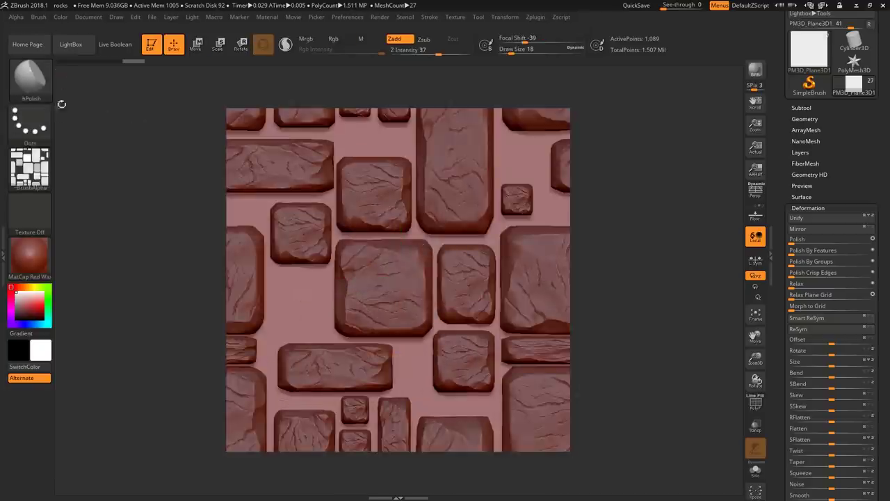
click(30, 167)
click(307, 341)
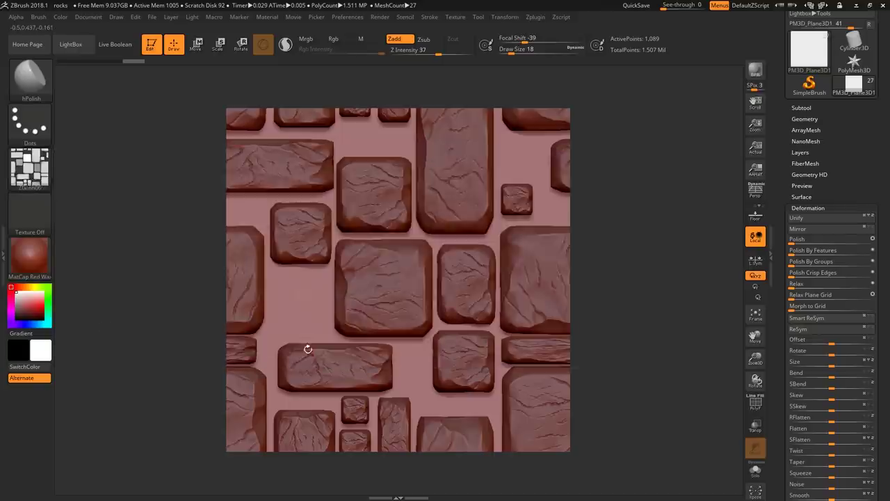
- Export the newly grabbed alpha to the Desktop as ZGrab06.psd in Photoshop format
mouse_move(38, 177)
click(30, 167)
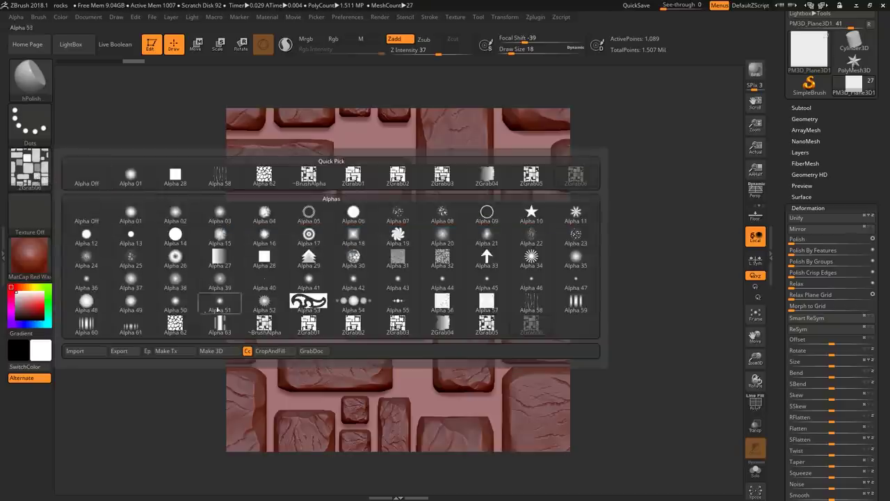
click(119, 350)
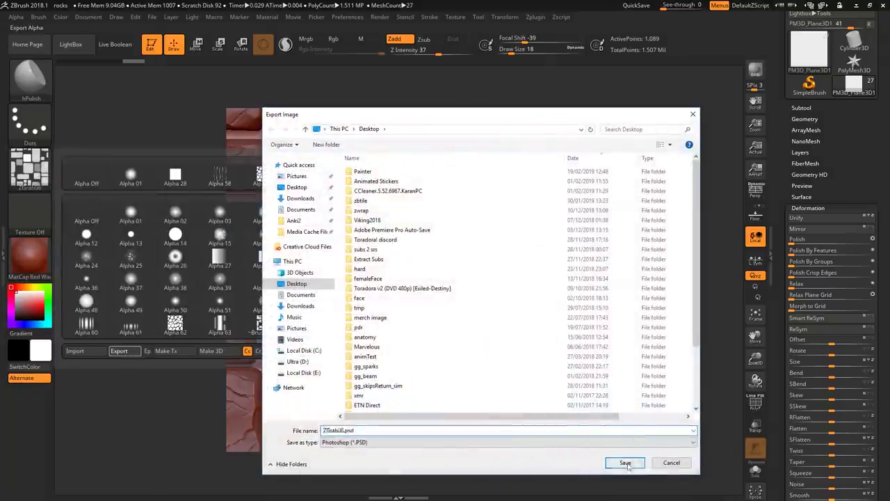
click(625, 463)
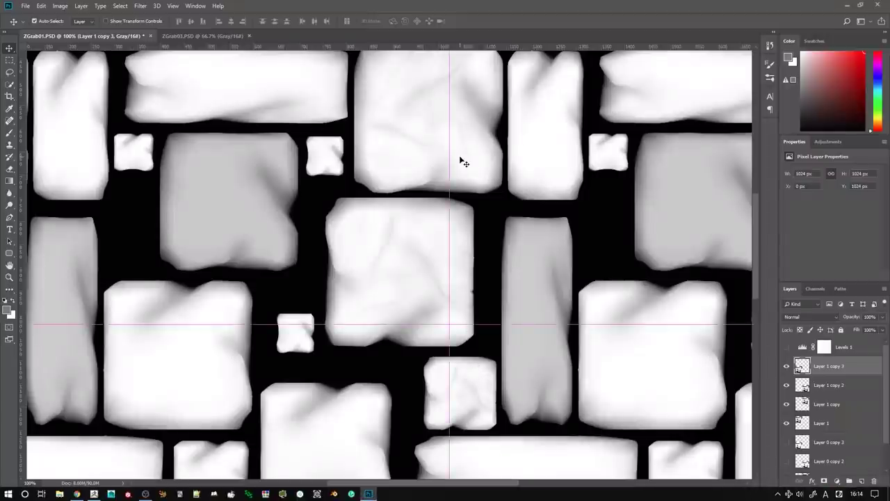
- Switch to Photoshop and open ZGrab06.PSD from the Desktop
key(ctrl+o)
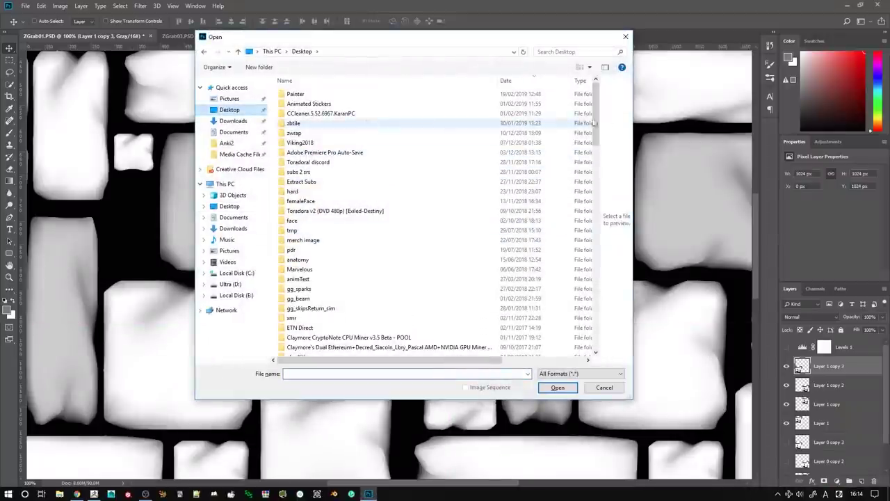
drag(596, 106, 599, 160)
double_click(327, 130)
key(ctrl+a)
key(ctrl+d)
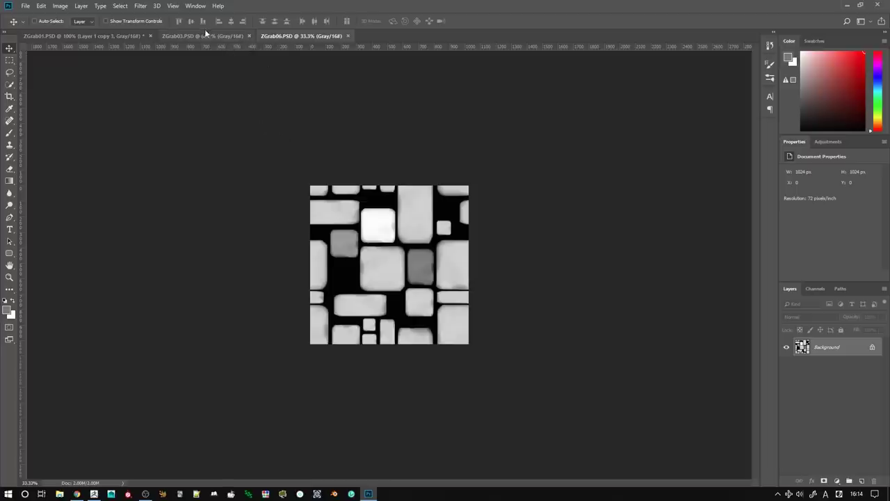
key(ctrl+plus)
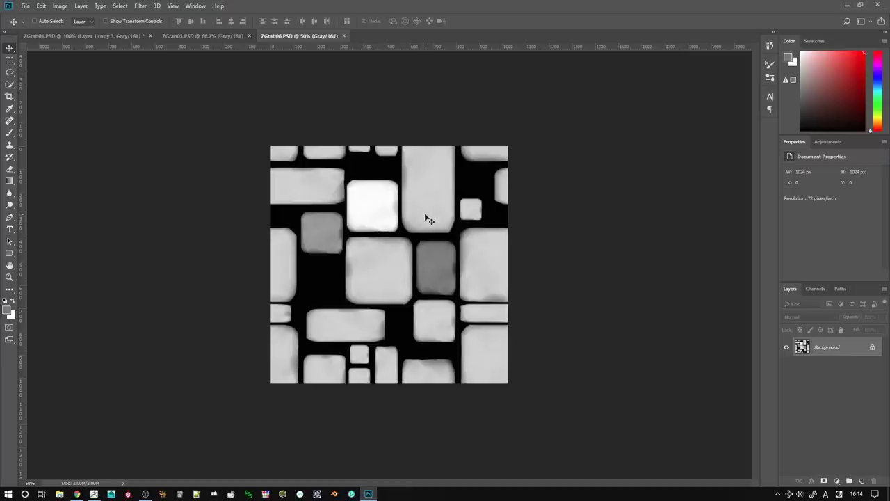
- Delete Layer 1, Layer 0 and all their copies from ZGrab01.PSD, keeping only the Levels 1 adjustment layer
click(198, 38)
click(131, 37)
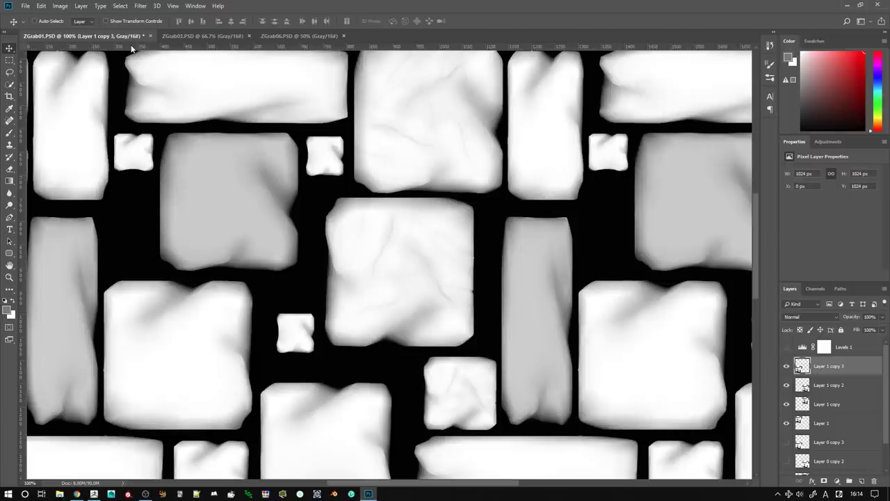
key(ctrl+minus)
key(ctrl+minus)
key(ctrl+minus)
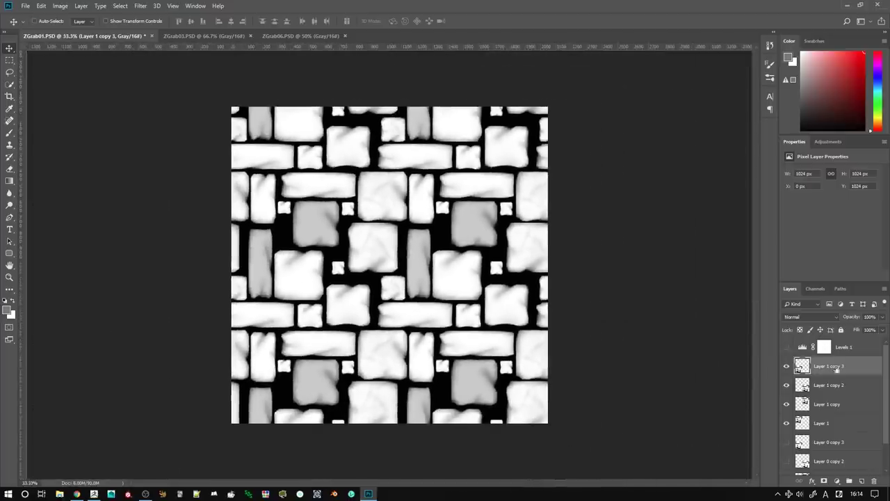
shift+click(834, 423)
key(Delete)
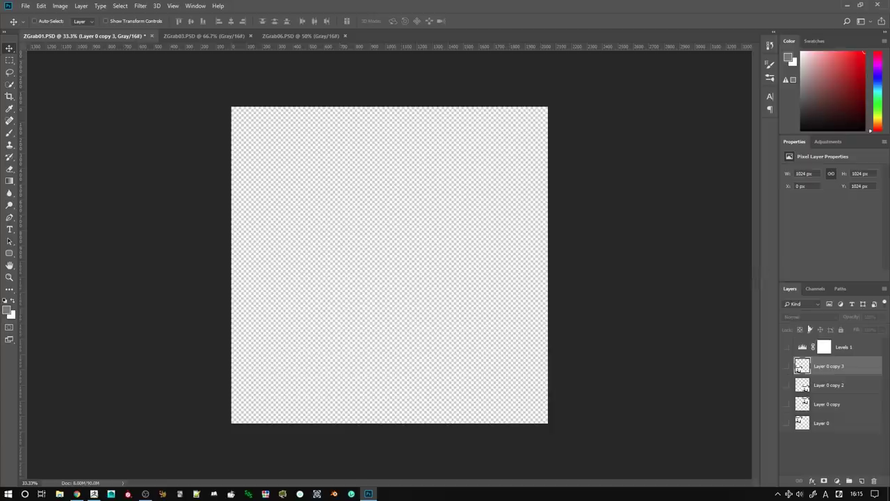
shift+click(841, 423)
key(Delete)
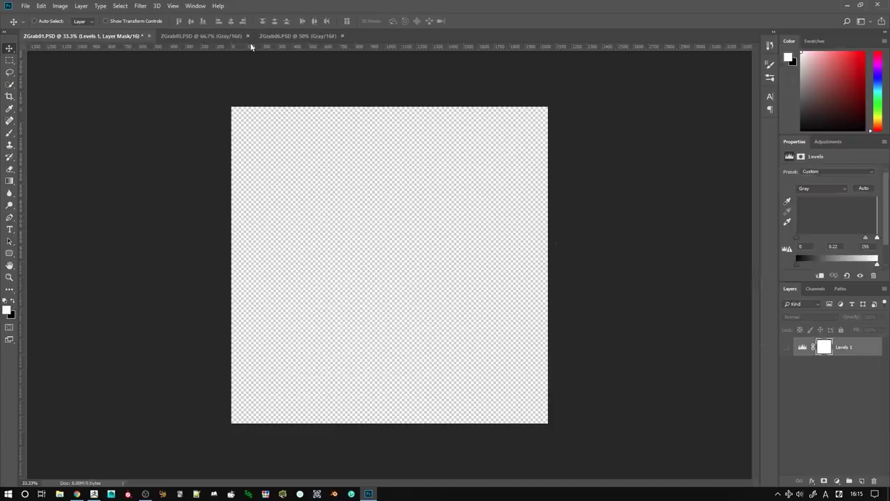
- Copy the ZGrab06.PSD pattern onto a new layer in ZGrab01.PSD and duplicate it into a two-by-two grid of adjoining tiles
click(281, 36)
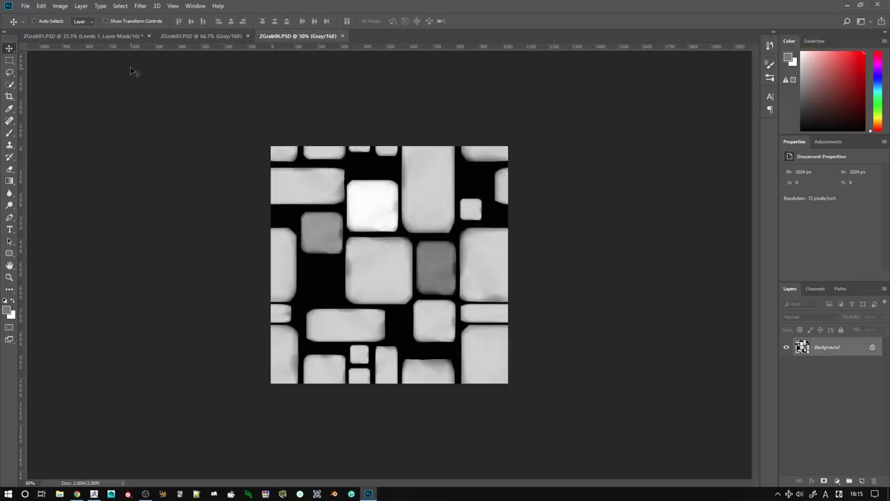
click(135, 36)
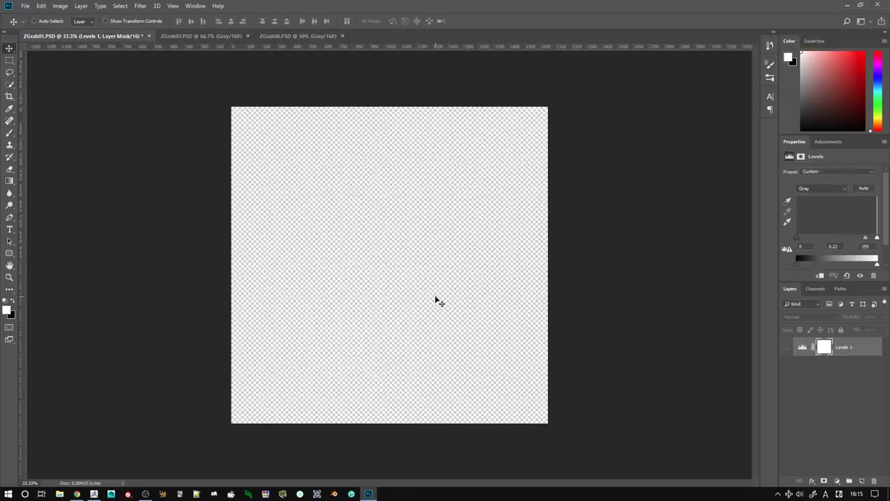
click(803, 374)
key(ctrl+shift+n)
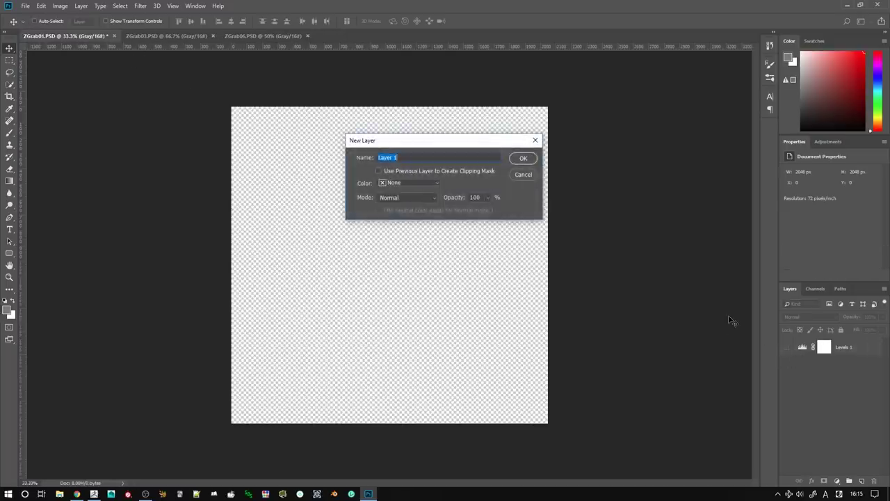
key(Return)
key(ctrl+v)
drag(398, 285, 452, 203)
alt+drag(445, 207, 301, 207)
- Examine the seams between the four stone pattern tiles, both up close and across the whole canvas
key(ctrl+plus)
key(ctrl+plus)
key(ctrl+plus)
key(ctrl+plus)
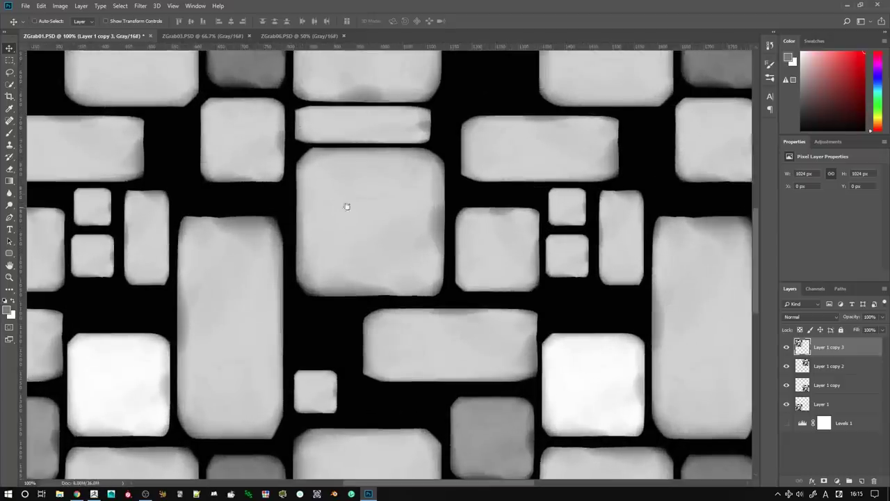
drag(343, 207, 354, 188)
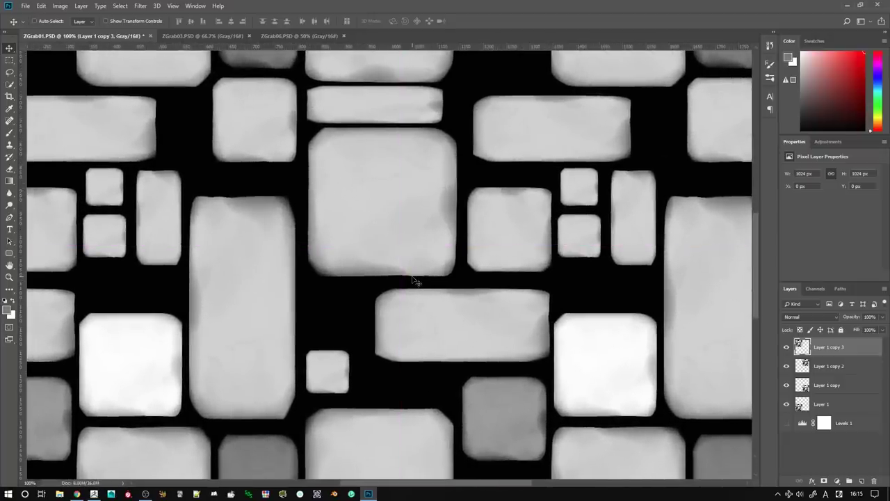
key(ctrl+plus)
key(ctrl+plus)
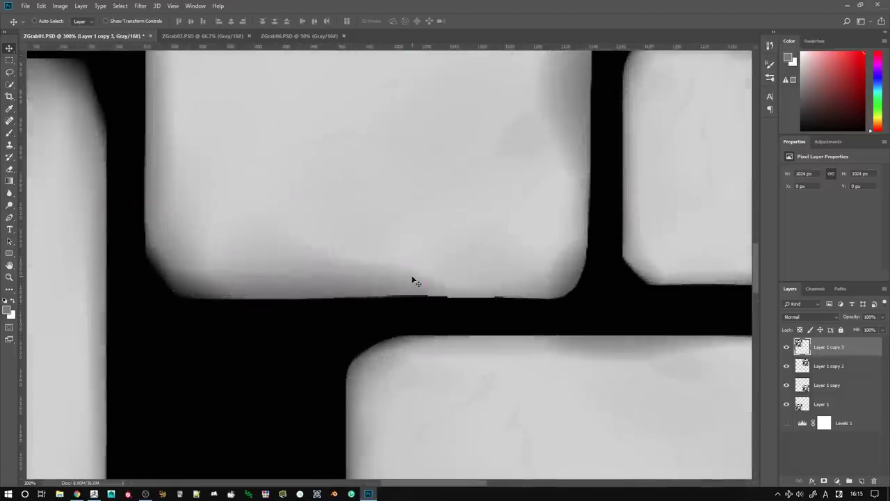
drag(493, 304, 494, 221)
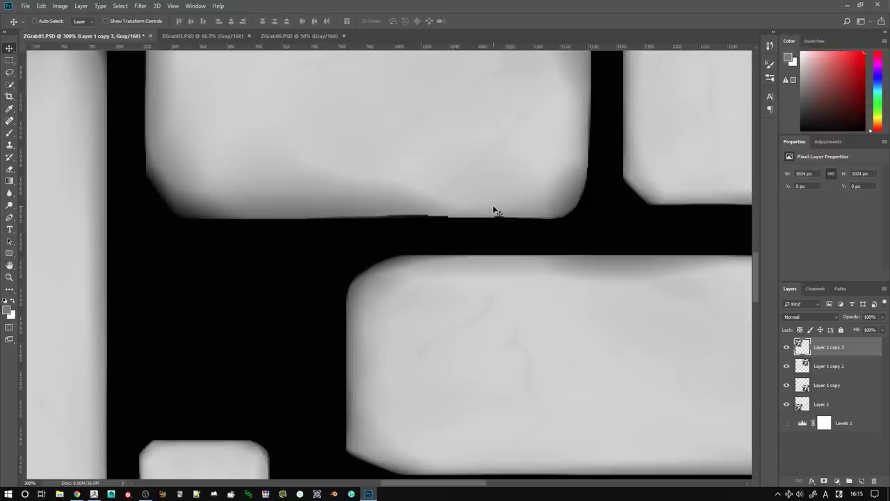
drag(474, 235, 459, 168)
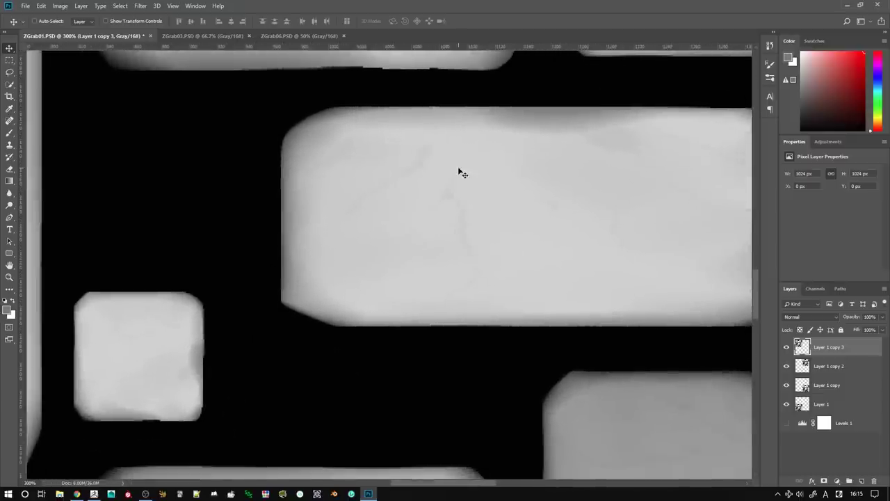
key(ctrl+minus)
key(ctrl+minus)
key(ctrl+minus)
key(ctrl+minus)
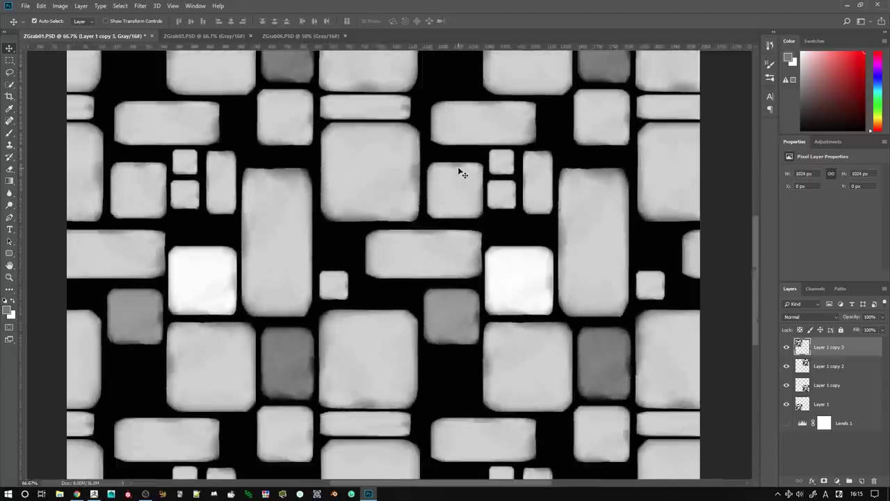
key(ctrl+minus)
key(ctrl+plus)
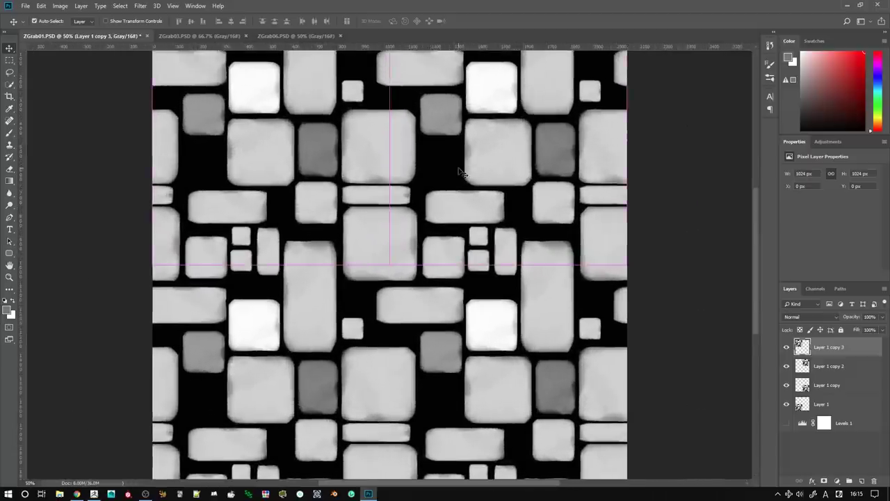
alt+scroll(459, 171, down, 1)
alt+scroll(459, 171, up, 1)
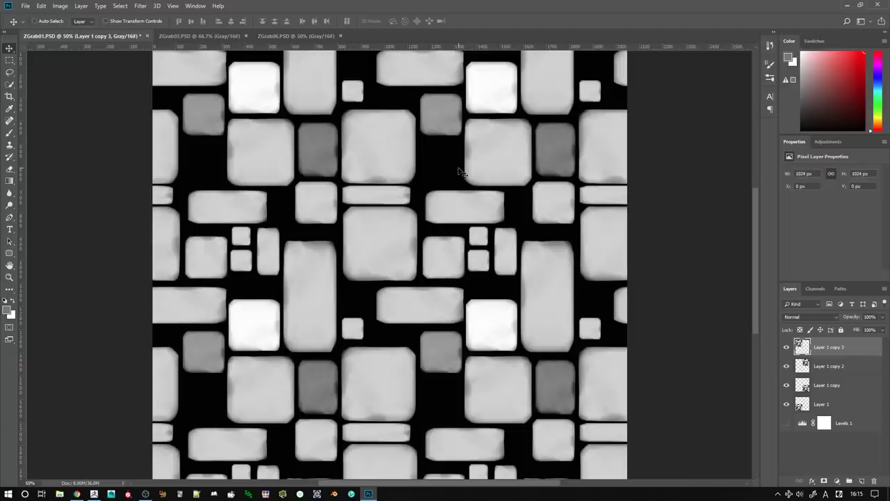
- Move the Levels 1 adjustment layer above all the tile layers and make it visible
drag(839, 366, 856, 341)
click(787, 349)
click(787, 347)
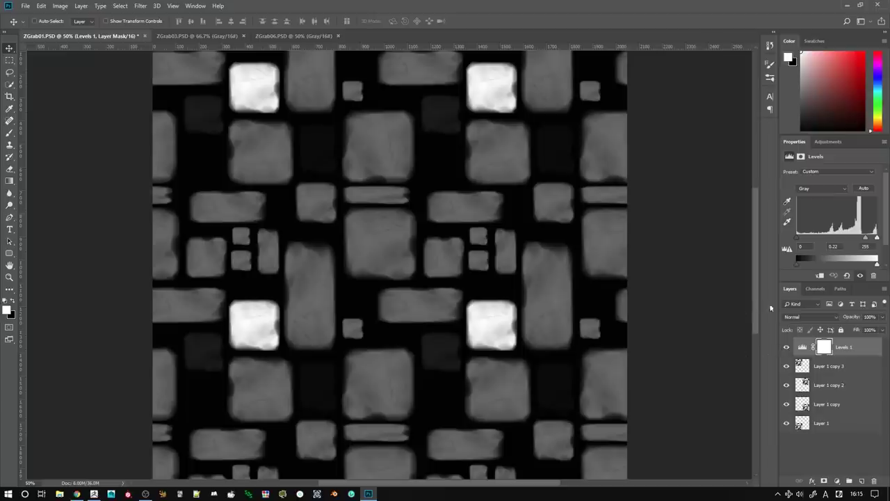
- Set the Levels 1 midtone value to 0.37 and review the tiled pattern across the whole canvas
drag(865, 238, 859, 239)
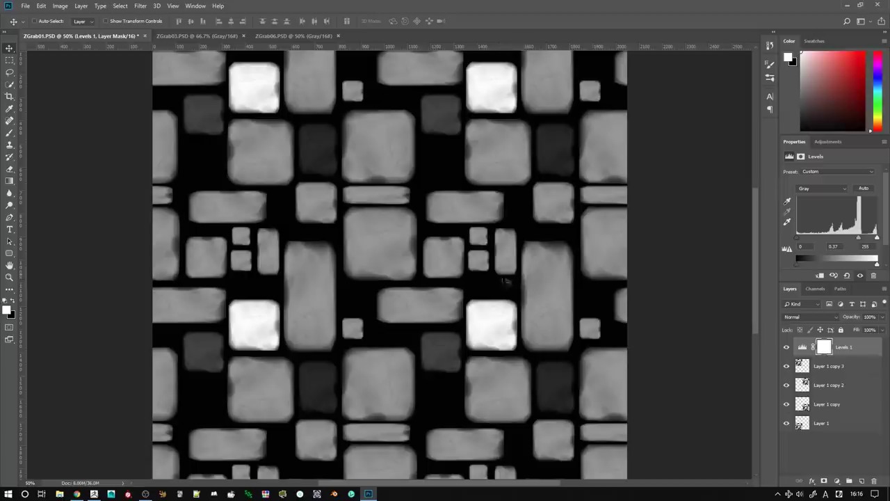
drag(459, 349, 464, 297)
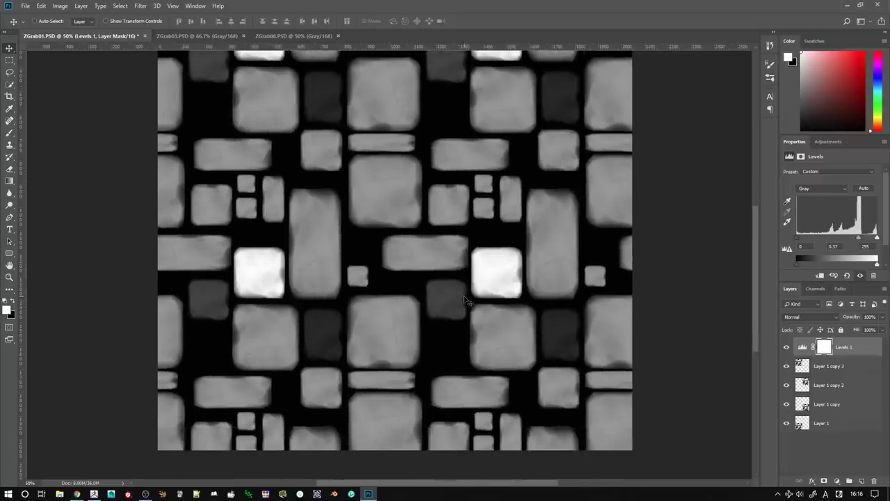
key(ctrl+minus)
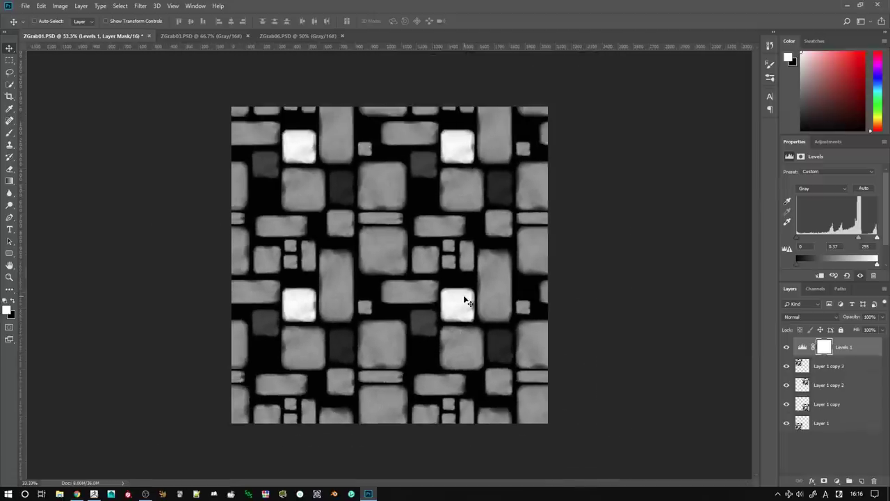
- Switch to ZBrush and inspect the stone plane and its overhanging blocks from different angles
key(alt+Tab)
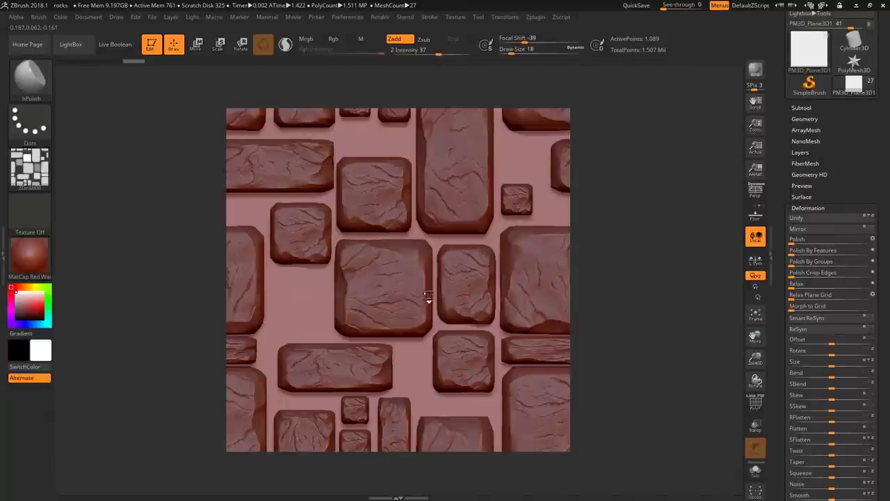
right_drag(429, 298, 402, 226)
key(f)
mouse_move(425, 296)
right_down()
mouse_move(411, 285)
mouse_move(405, 304)
mouse_move(418, 295)
mouse_move(382, 317)
mouse_move(424, 306)
mouse_move(422, 280)
mouse_move(409, 304)
right_up()
key(f)
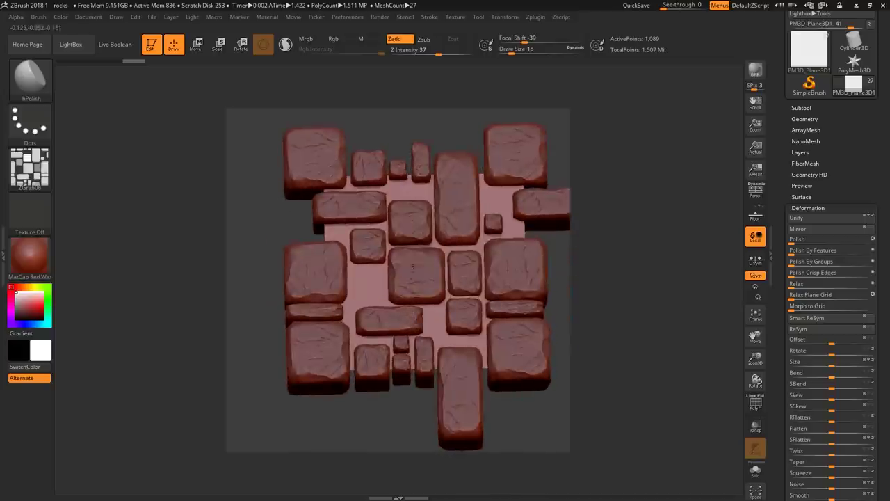